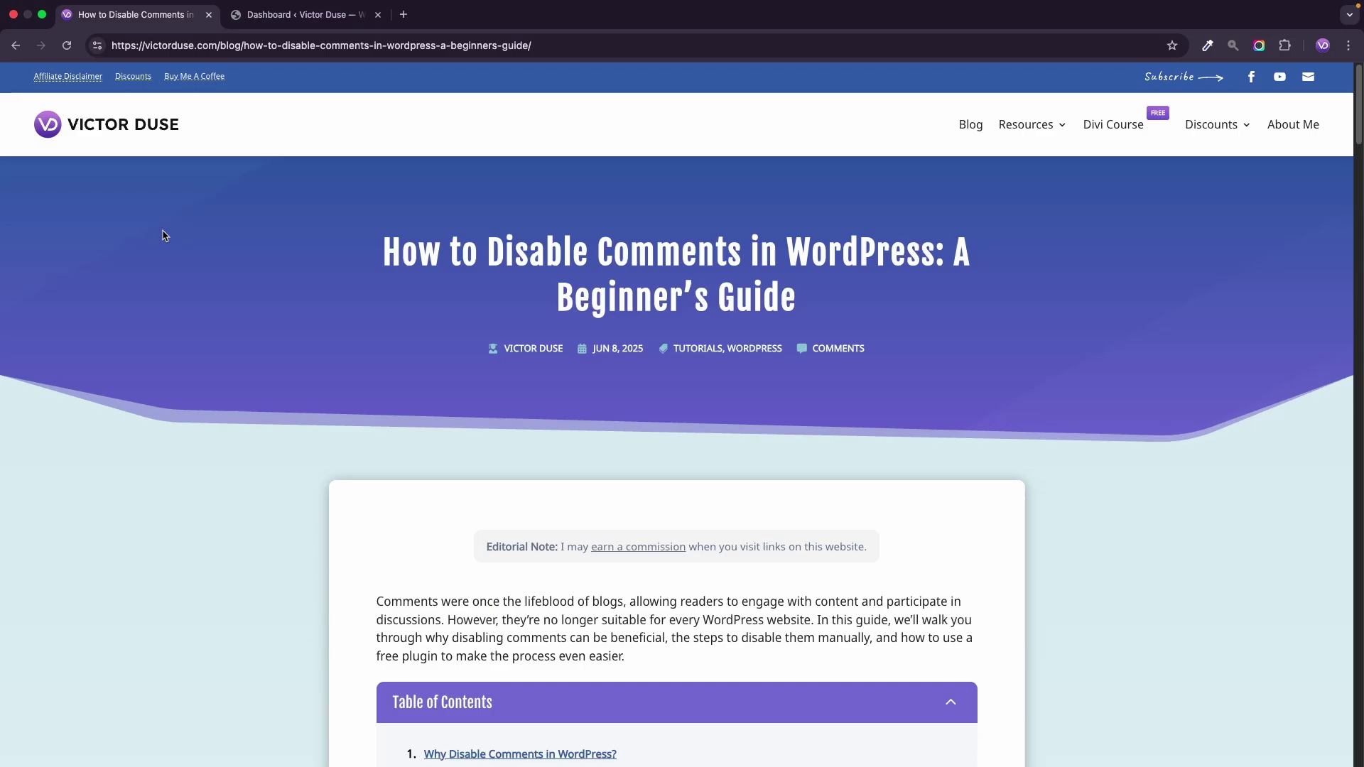
From the WordPress Dashboard, go to Settings > Discussion.
{"action": "left_click", "coordinate": [277, 16]}
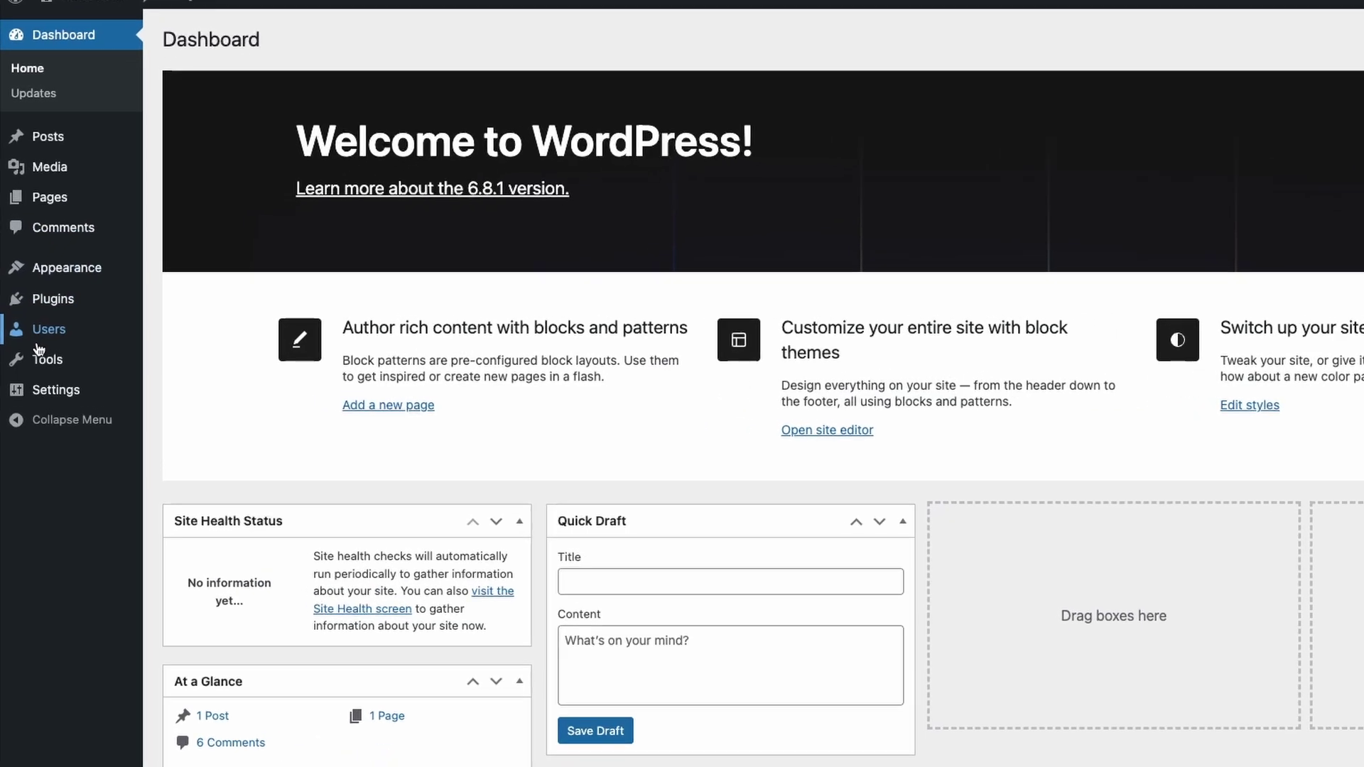
{"action": "mouse_move", "coordinate": [34, 386]}
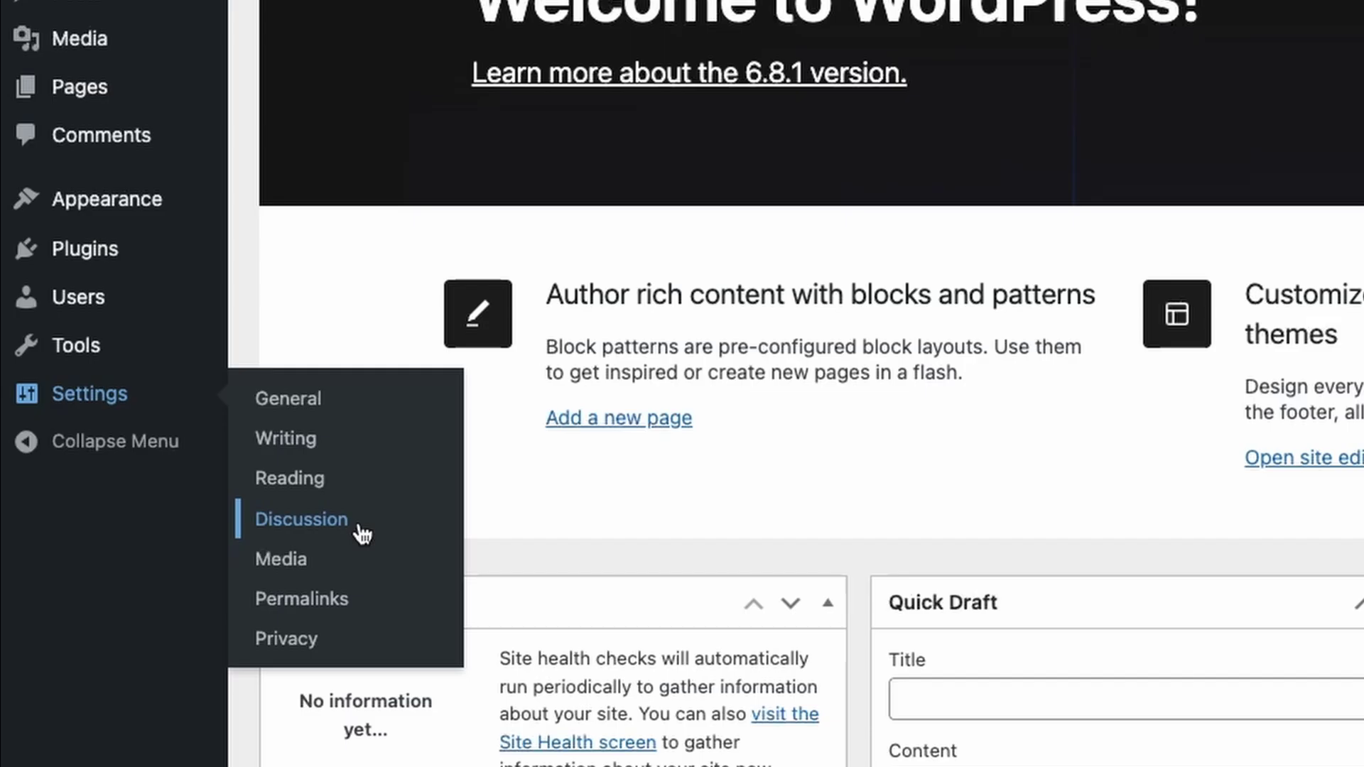
{"action": "left_click", "coordinate": [359, 529]}
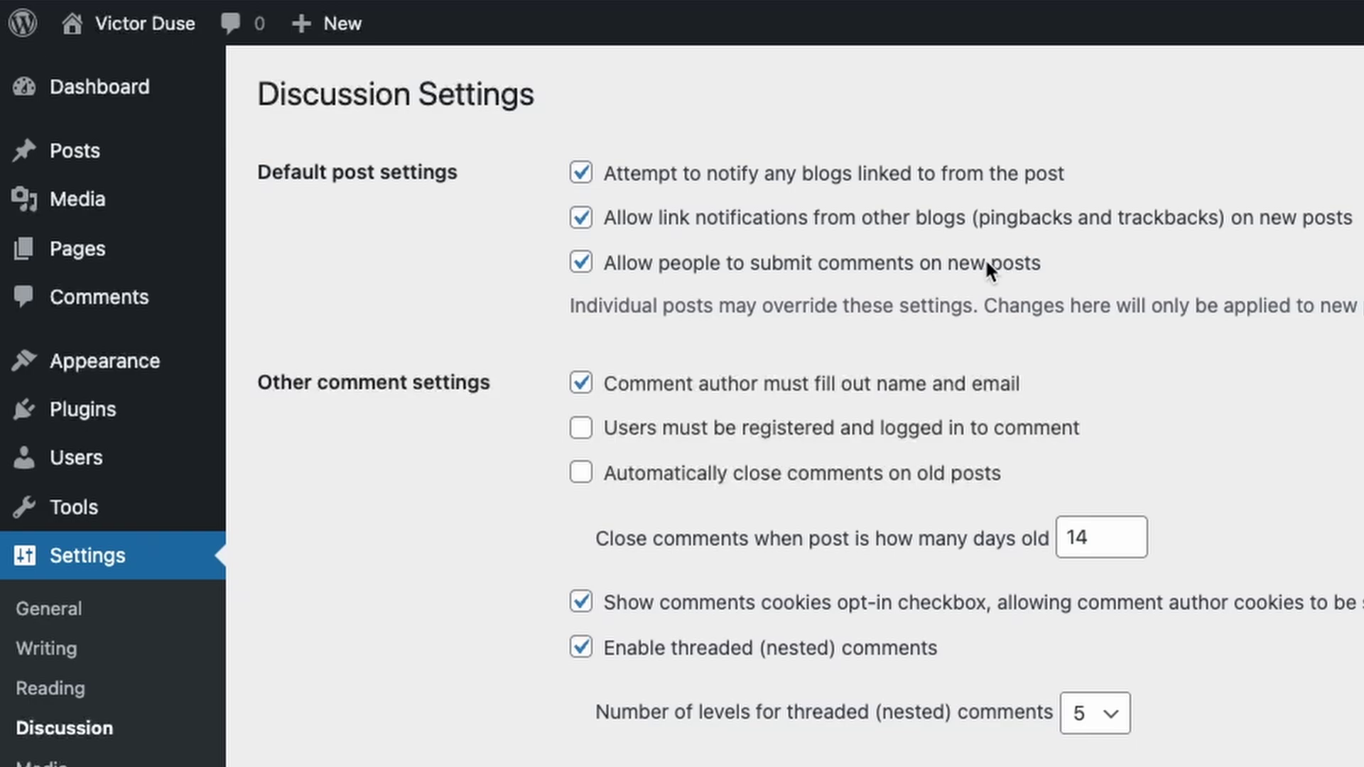
Uncheck comments and link notifications for new posts, then save the Discussion Settings.
{"action": "left_click", "coordinate": [580, 265]}
{"action": "left_click", "coordinate": [583, 220]}
{"action": "scroll", "coordinate": [349, 281], "scroll_direction": "down", "scroll_amount": 10}
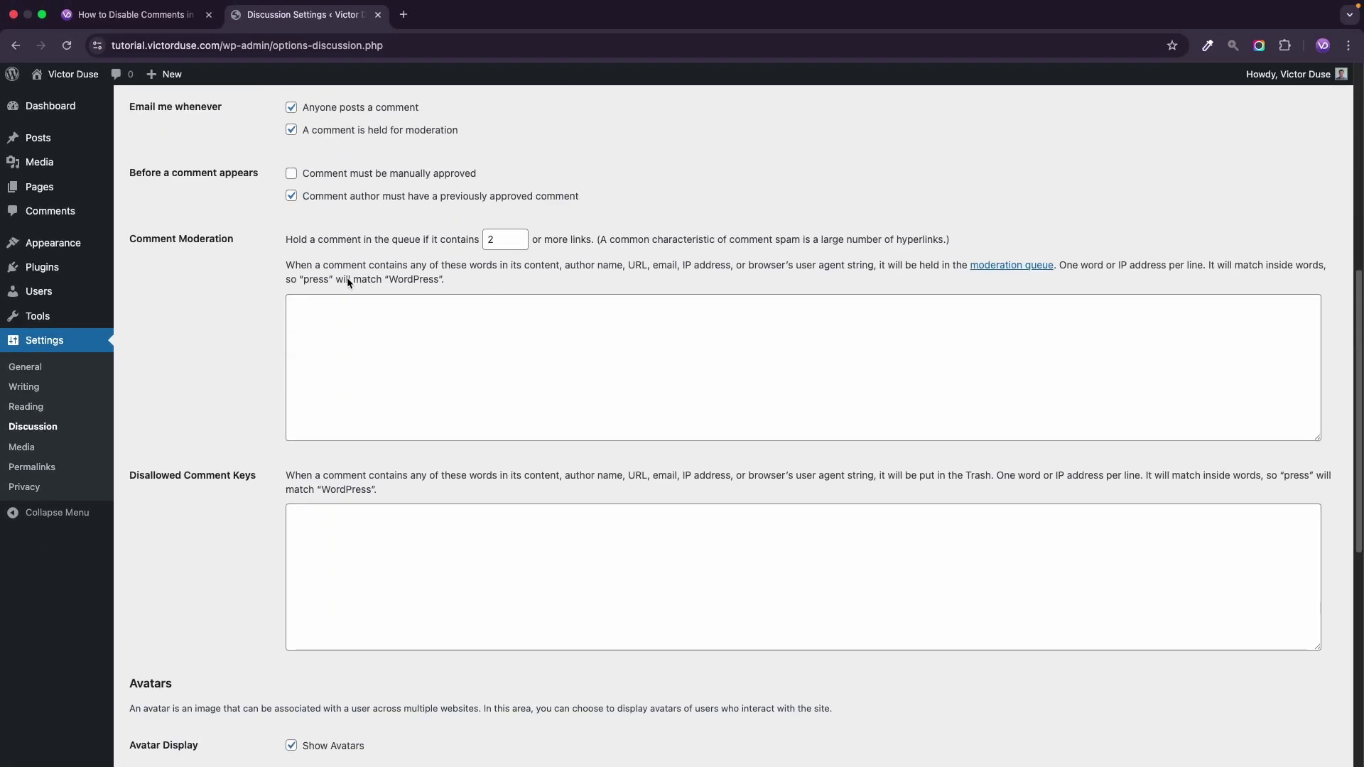
{"action": "scroll", "coordinate": [348, 282], "scroll_direction": "down", "scroll_amount": 10}
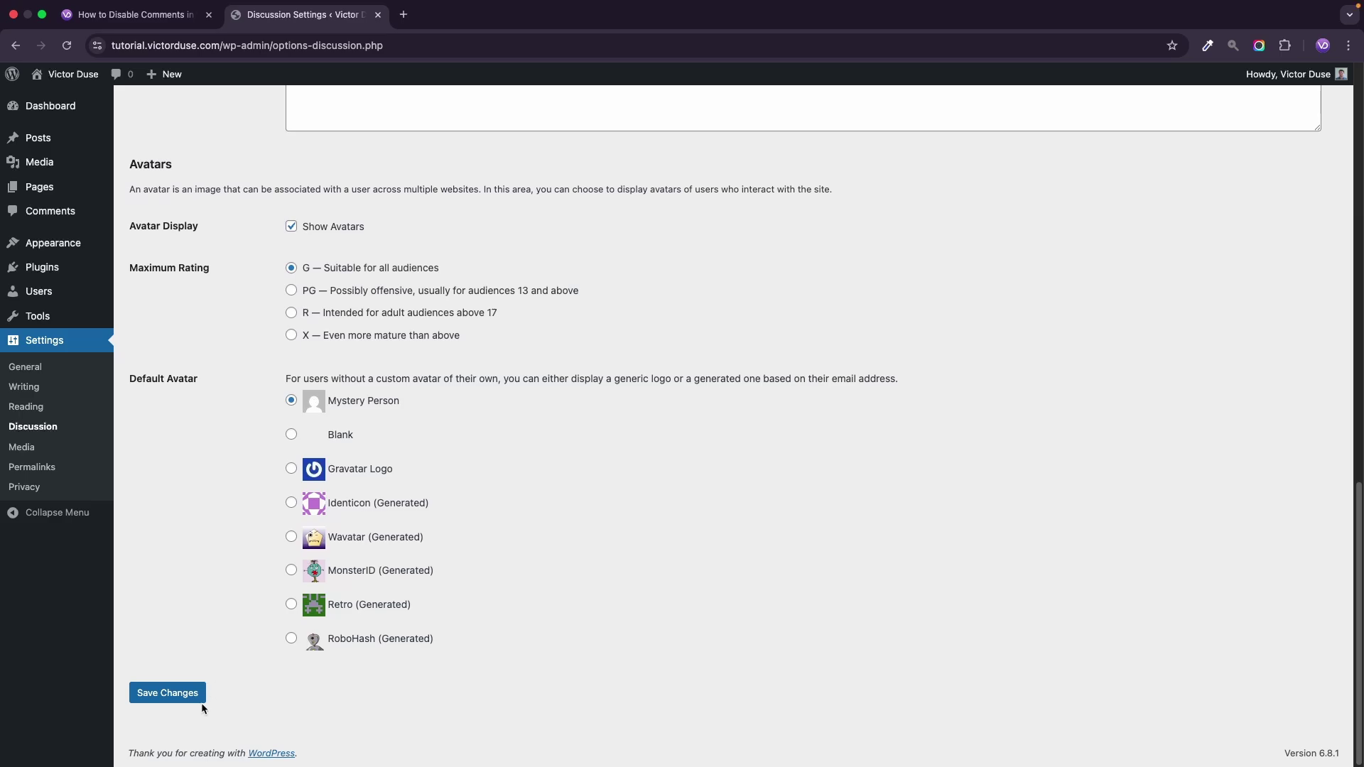
{"action": "left_click", "coordinate": [167, 694]}
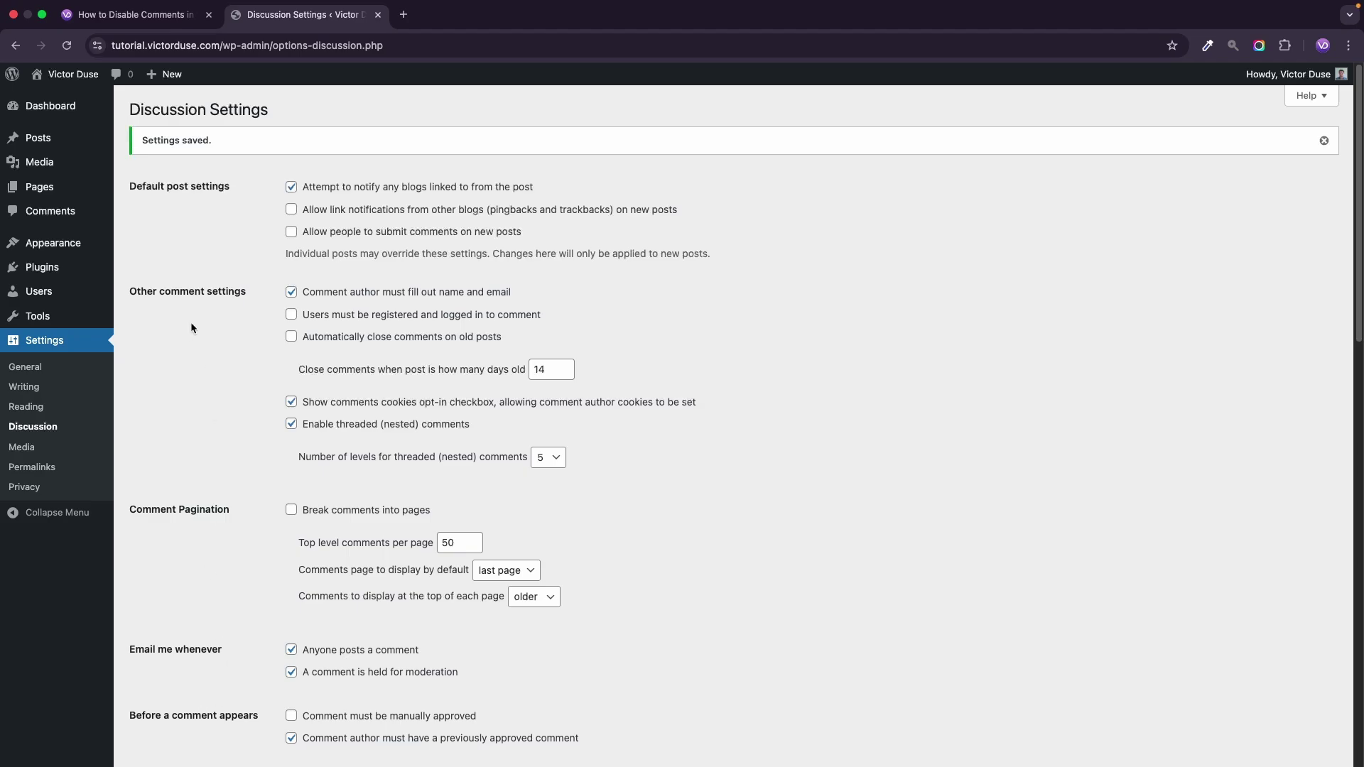
Select all six comments on the Comments page and bulk-move them to the Trash.
{"action": "left_click", "coordinate": [51, 211]}
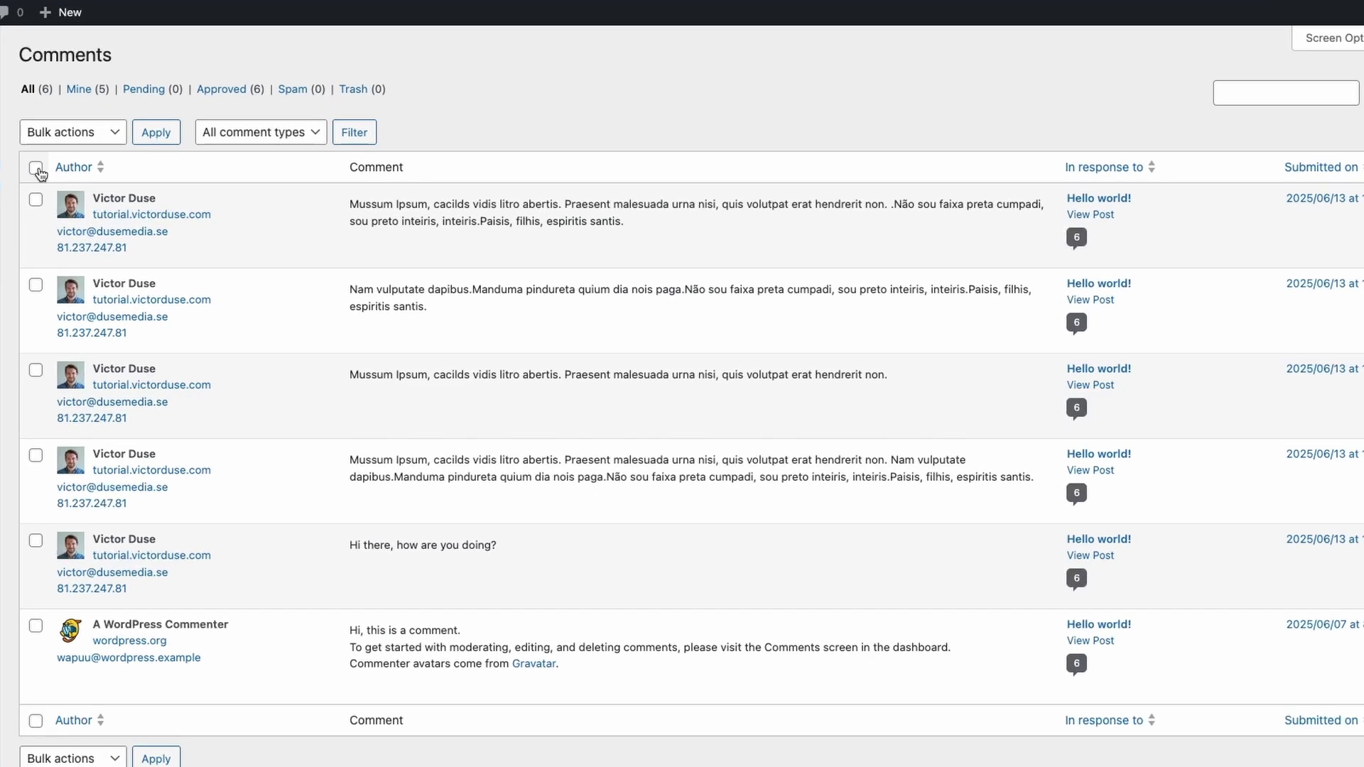
{"action": "left_click", "coordinate": [36, 168]}
{"action": "left_click", "coordinate": [72, 137]}
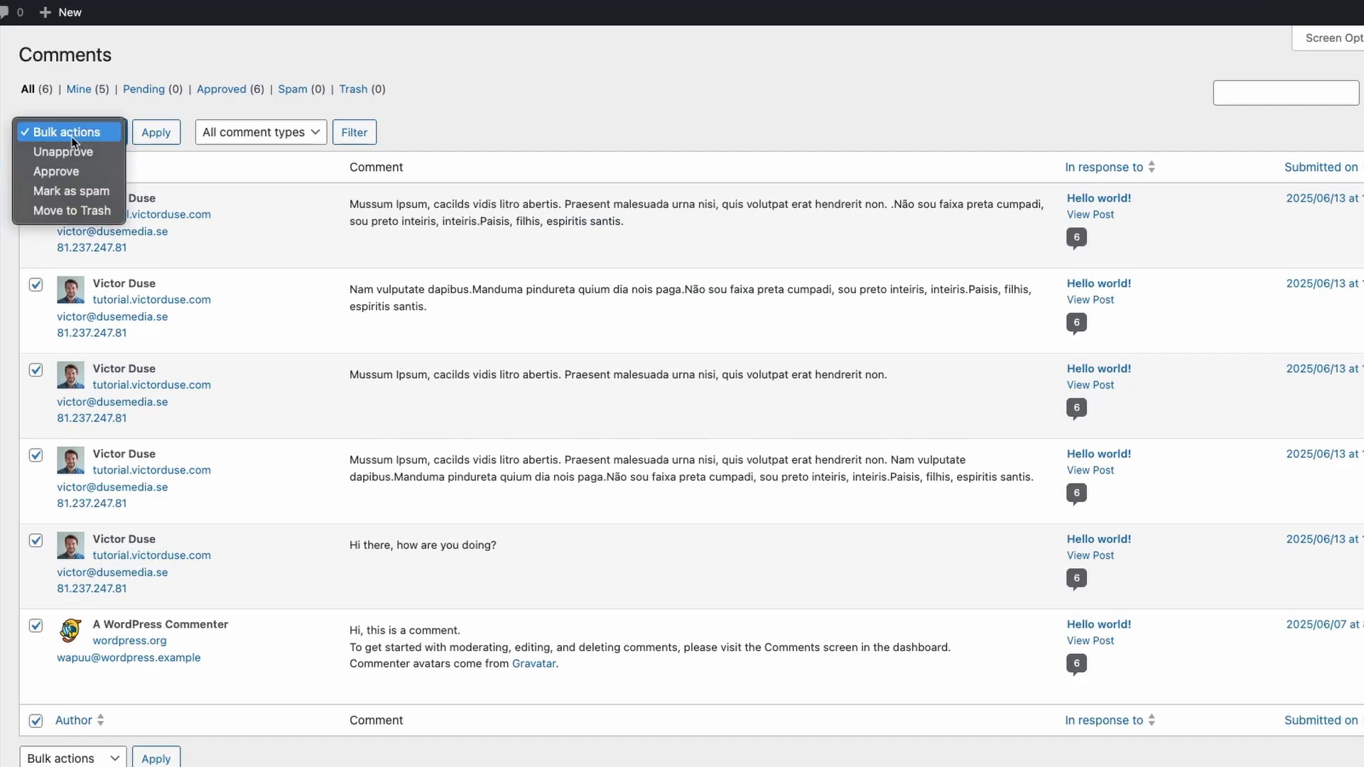
{"action": "left_click", "coordinate": [95, 210]}
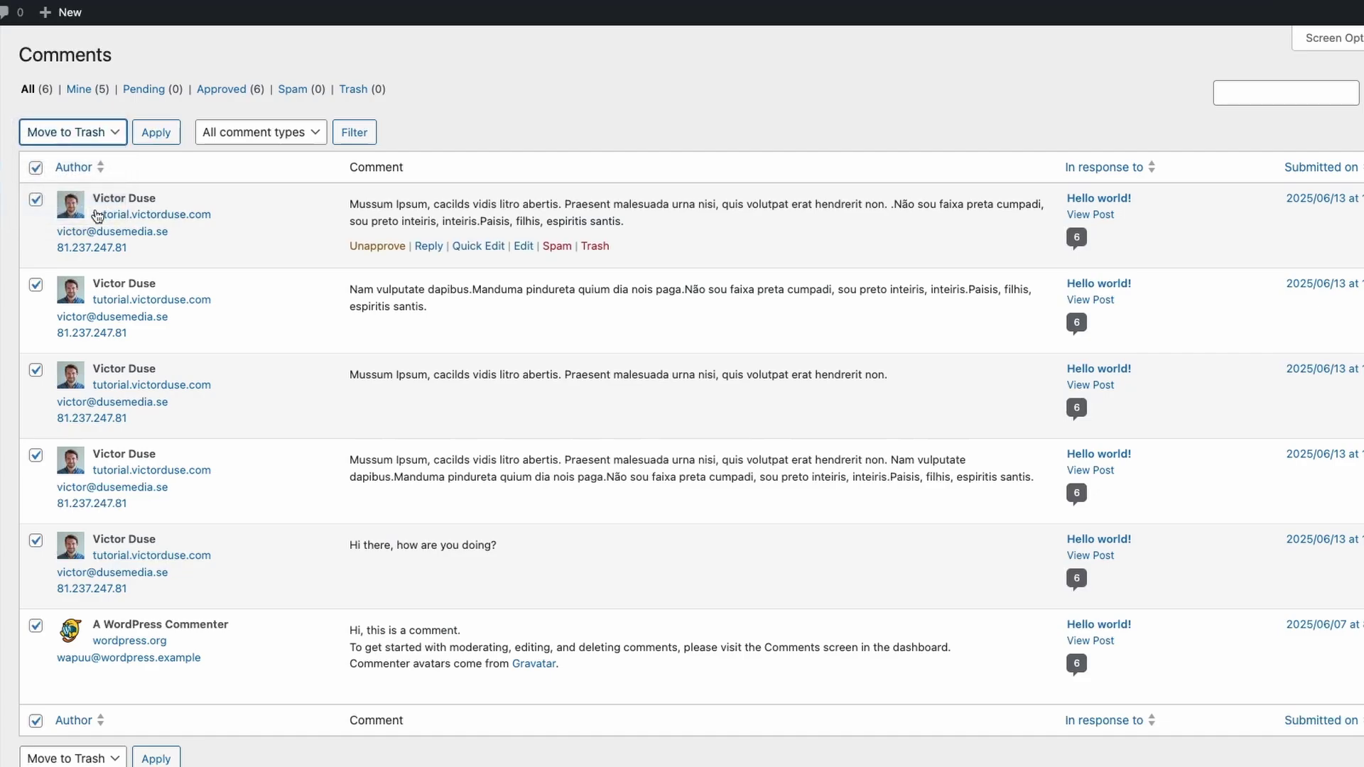
{"action": "left_click", "coordinate": [167, 142]}
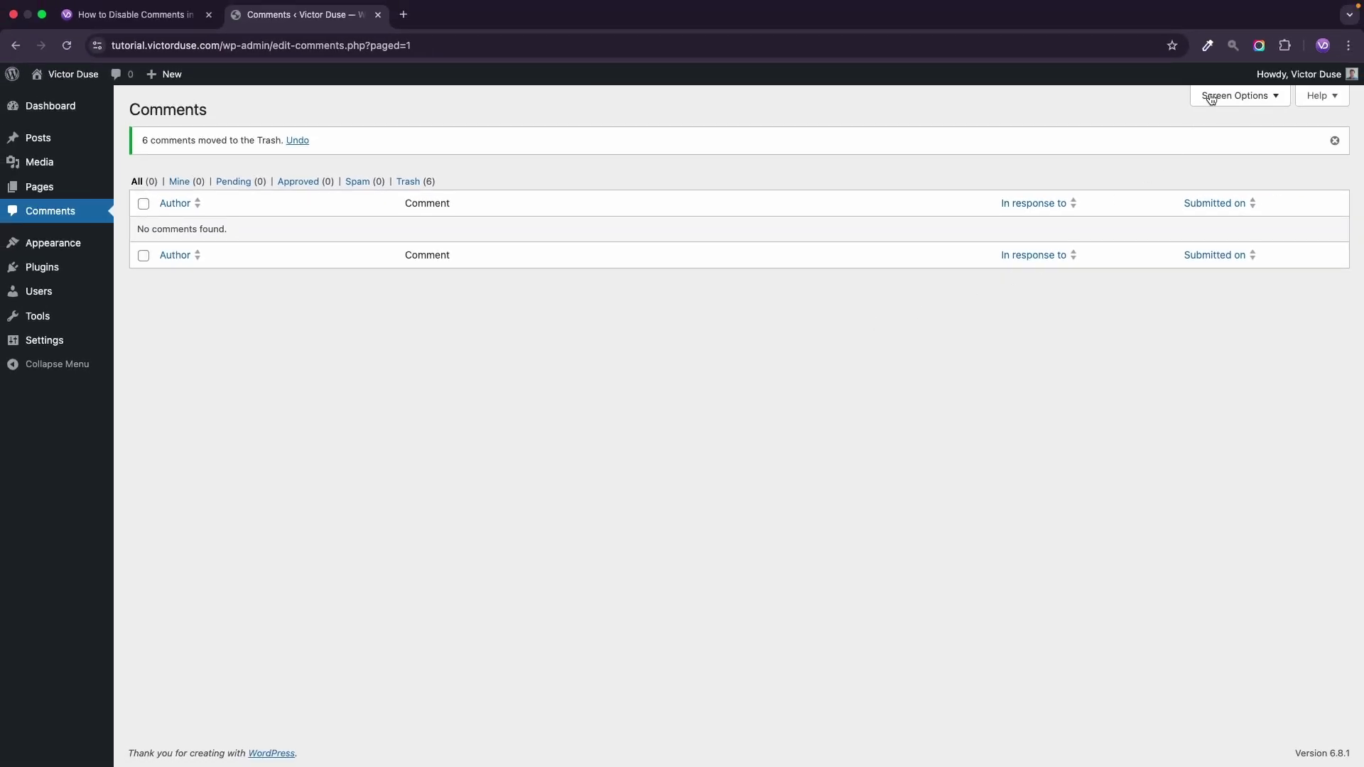
Set comments per page to 50 in Screen Options and show the Trash (6) list.
{"action": "left_click", "coordinate": [1211, 99]}
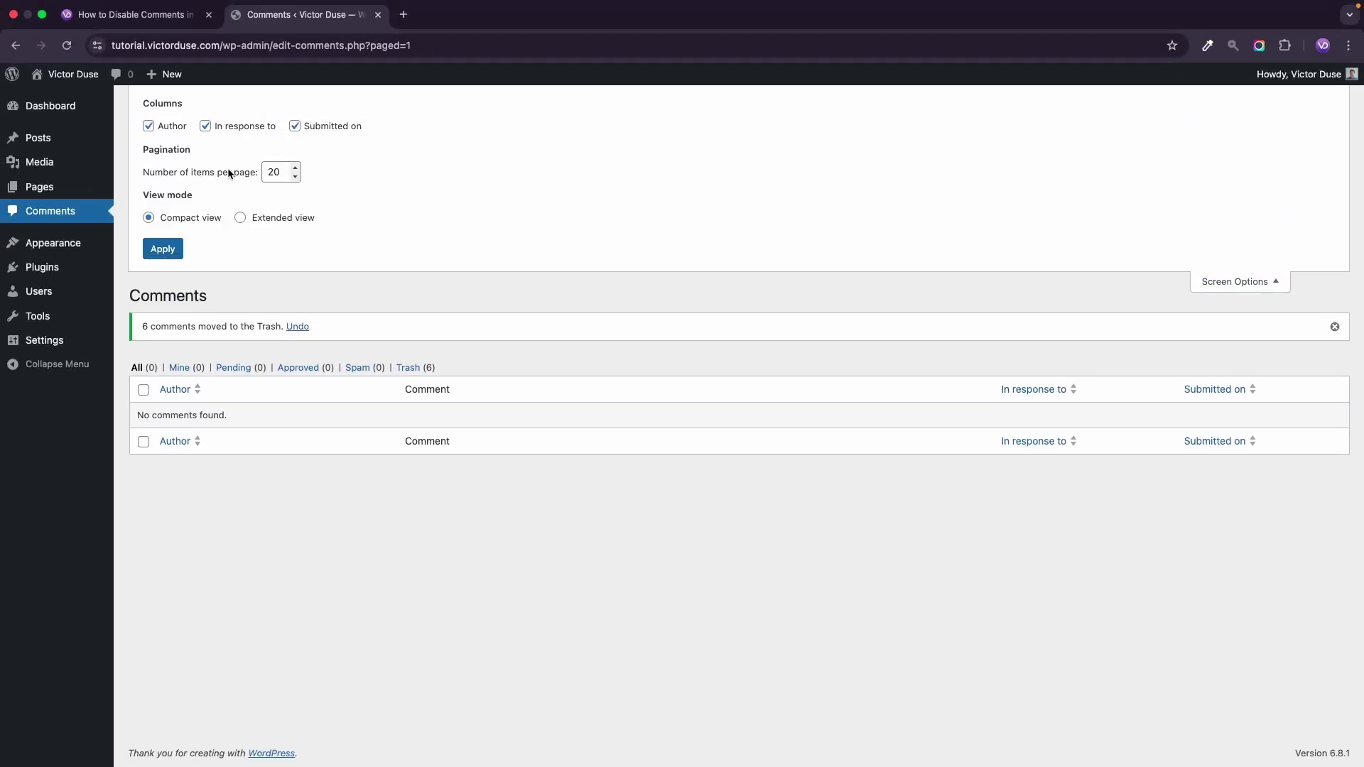
{"action": "left_click_drag", "start_coordinate": [282, 173], "coordinate": [251, 178]}
{"action": "type", "text": "50"}
{"action": "left_click", "coordinate": [163, 249]}
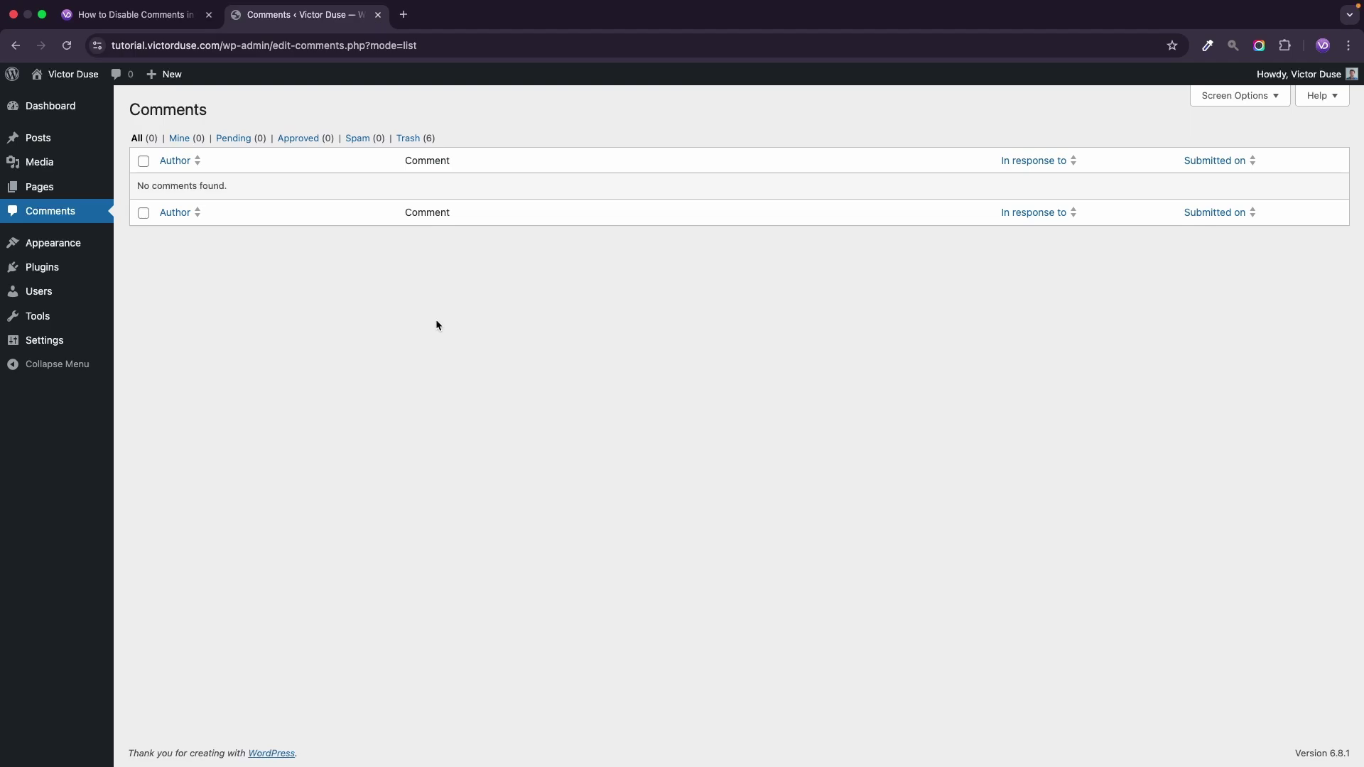
{"action": "left_click", "coordinate": [413, 140]}
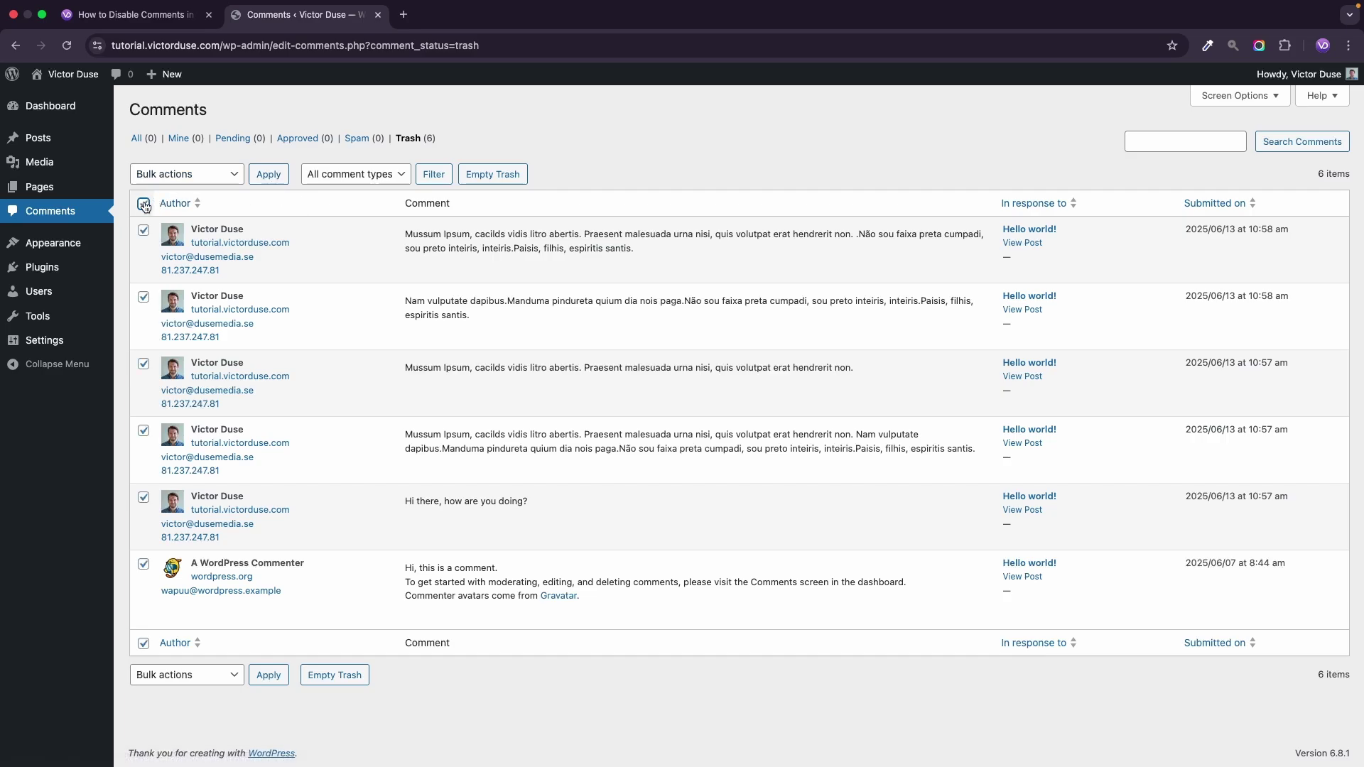
Permanently delete the six trashed comments with the Delete permanently bulk action.
{"action": "left_click", "coordinate": [171, 182]}
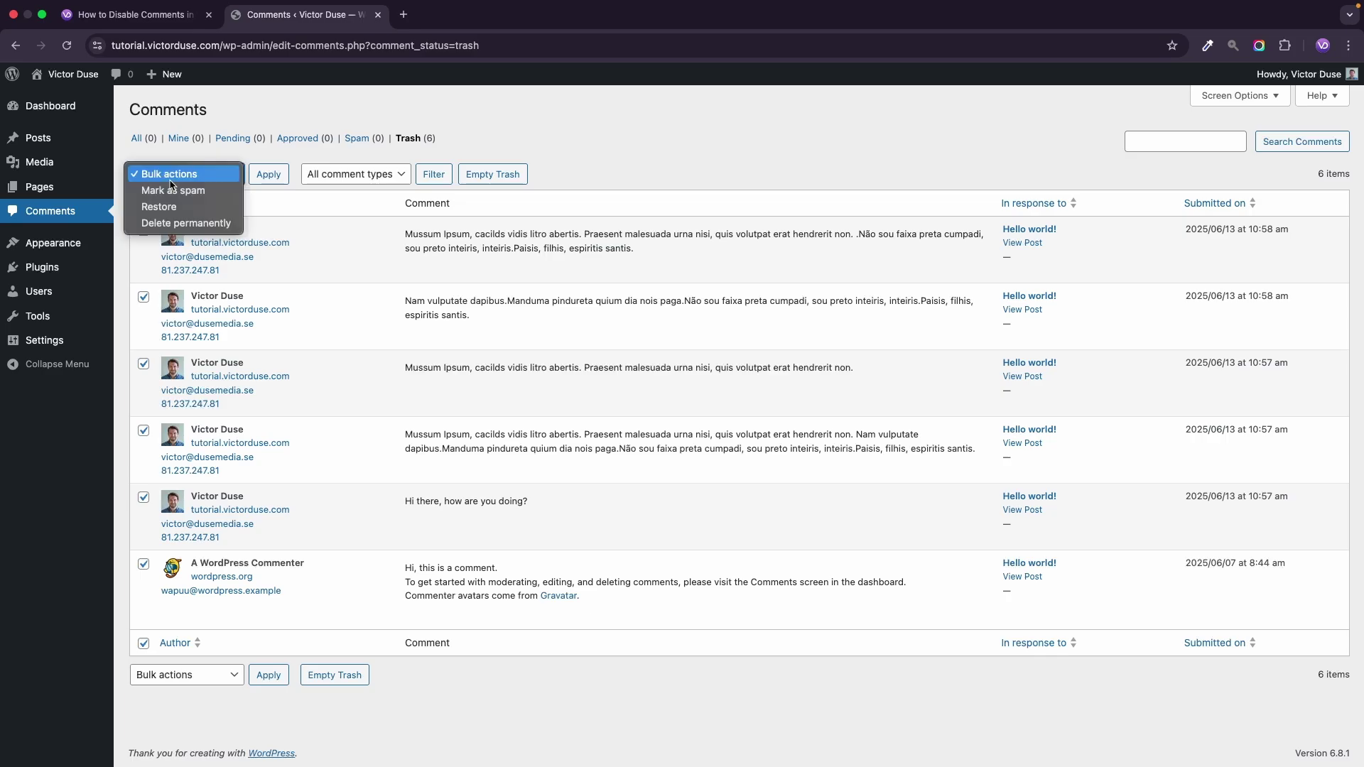
{"action": "left_click", "coordinate": [226, 224]}
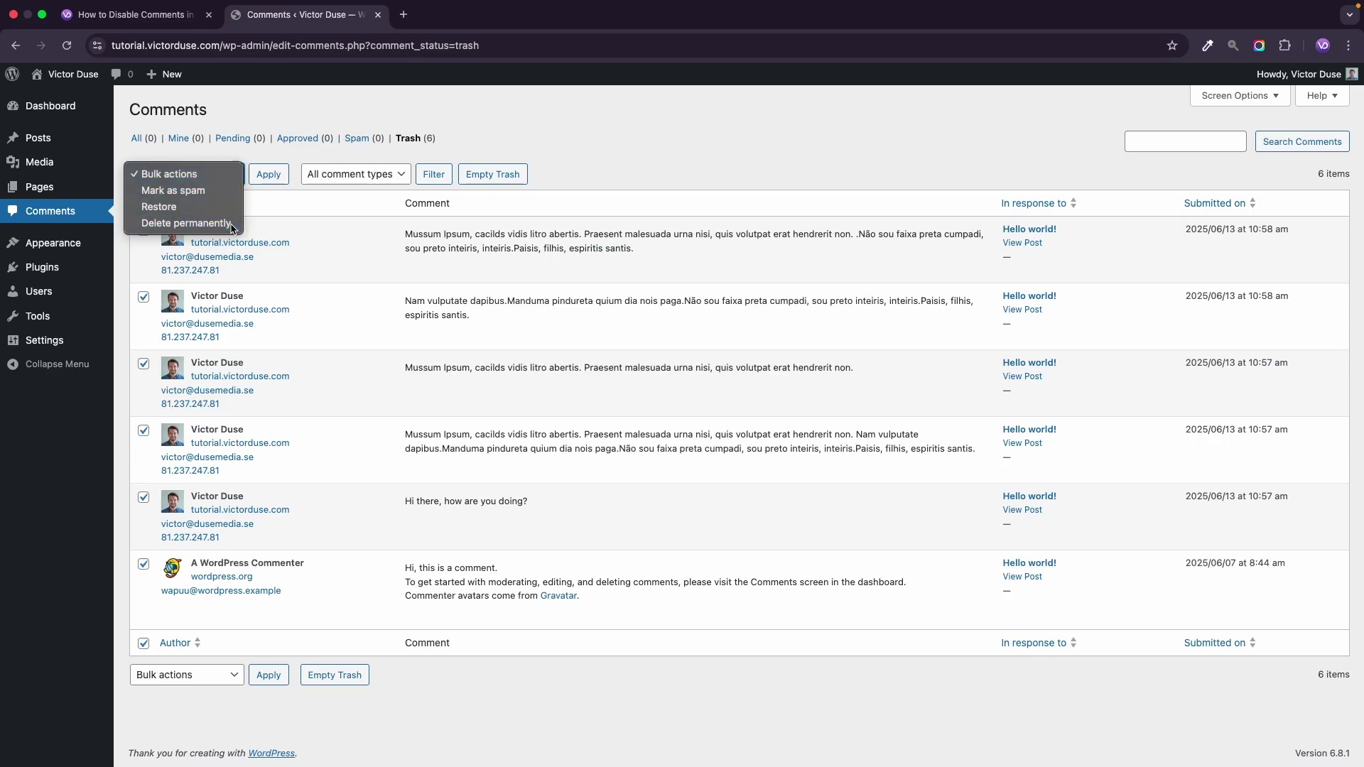
{"action": "left_click", "coordinate": [277, 186]}
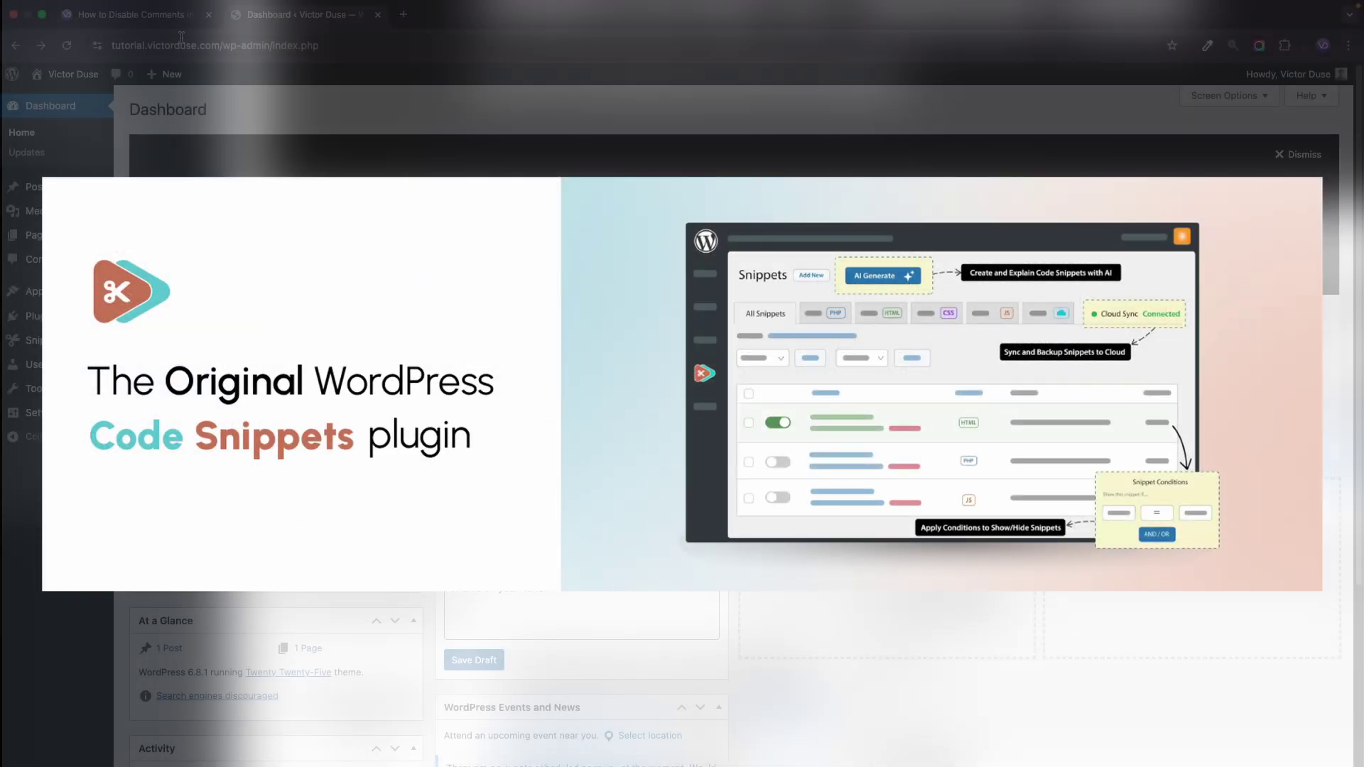
Copy the Comments-menu removal code from the Victor Duse guide's functions.php section.
{"action": "left_click", "coordinate": [173, 20]}
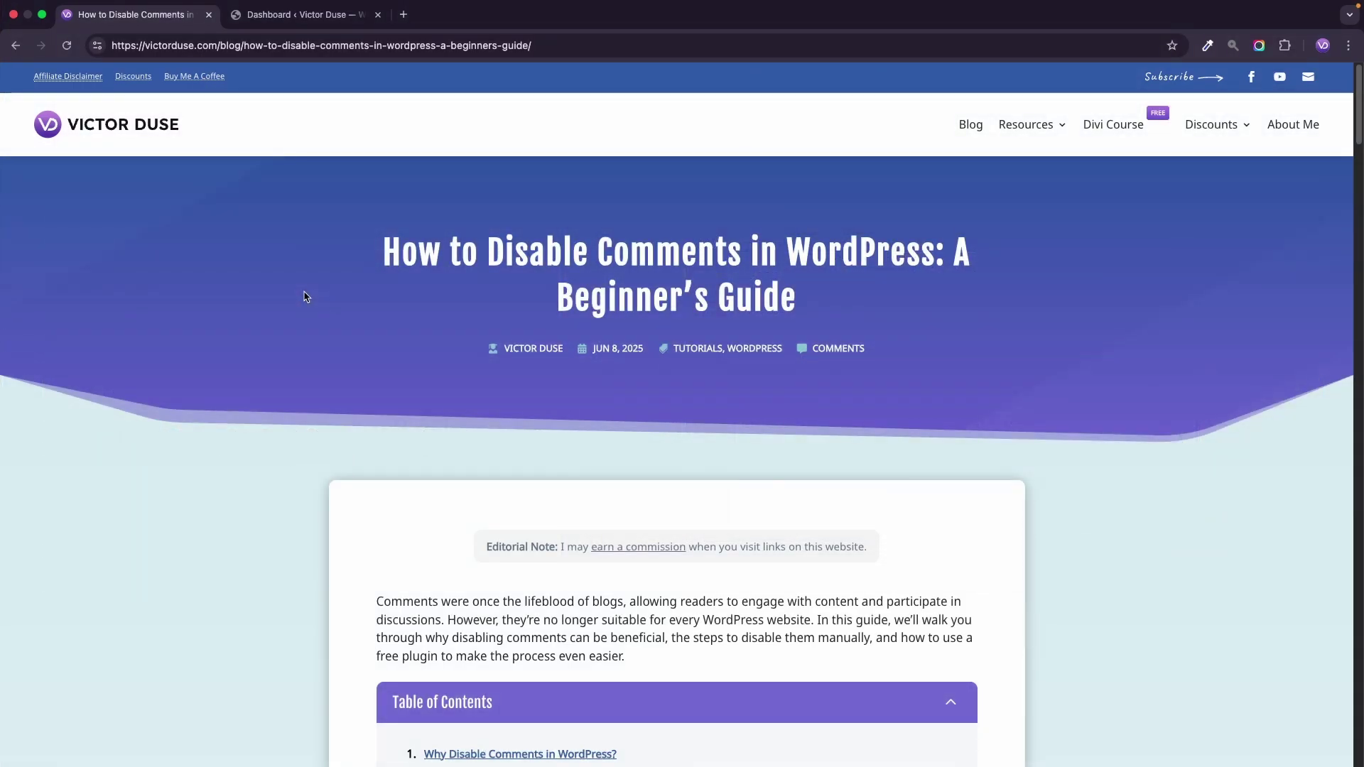
{"action": "scroll", "coordinate": [308, 291], "scroll_direction": "down", "scroll_amount": 5}
{"action": "scroll", "coordinate": [307, 291], "scroll_direction": "down", "scroll_amount": 1}
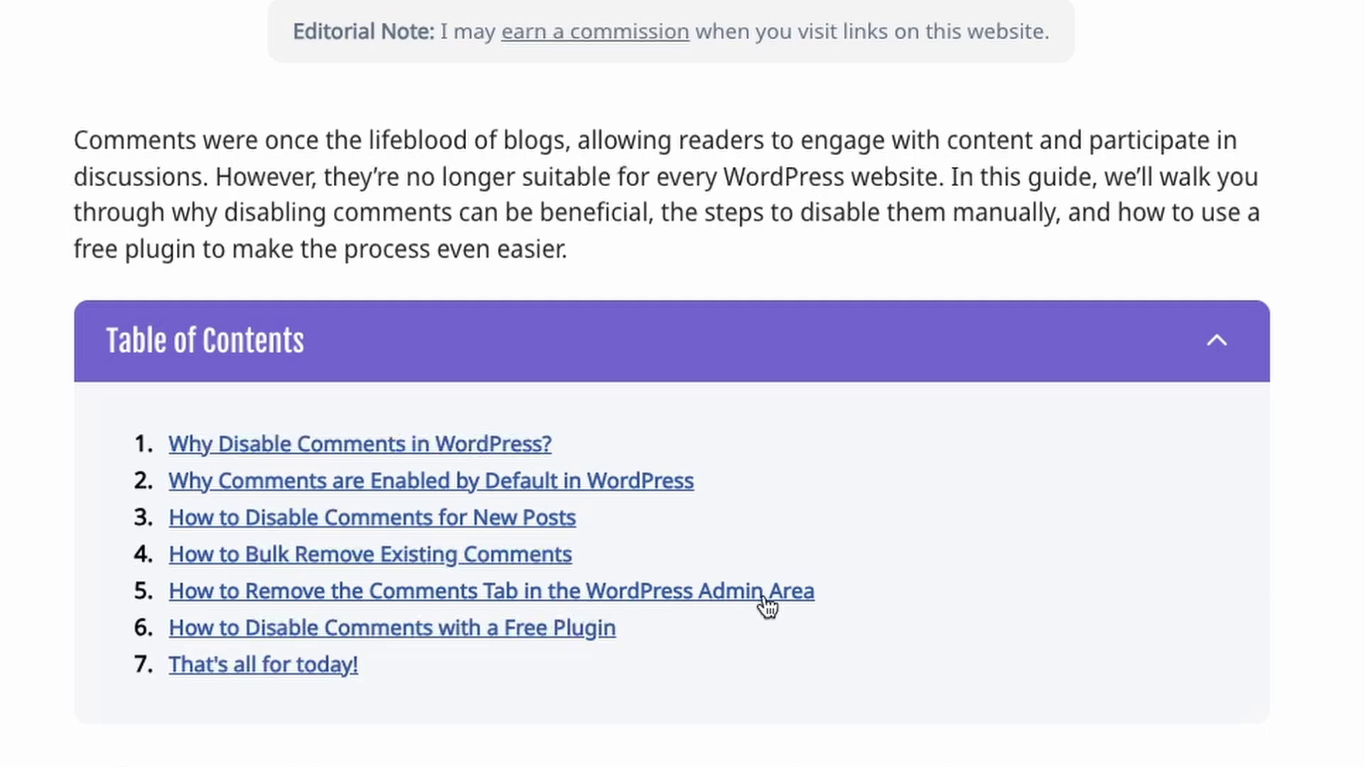
{"action": "left_click", "coordinate": [766, 604]}
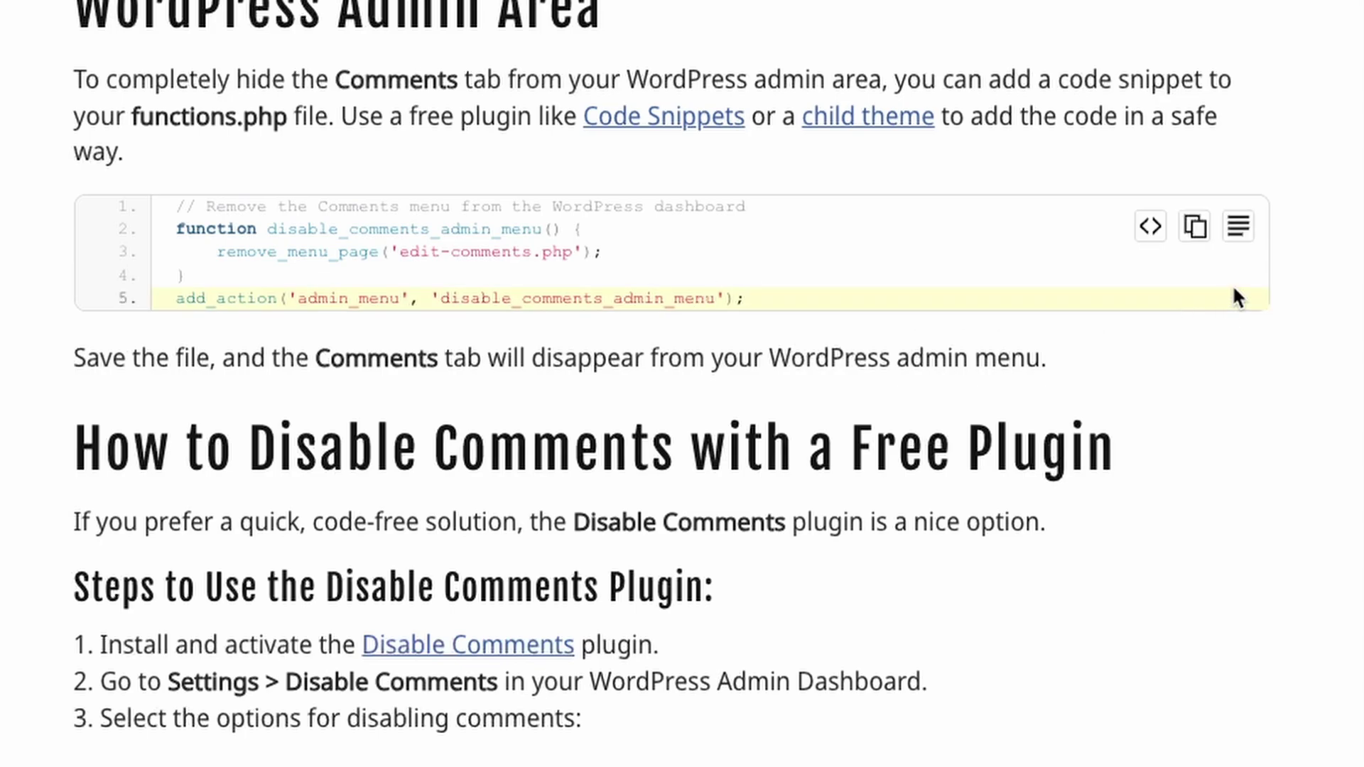
{"action": "left_click", "coordinate": [1195, 227]}
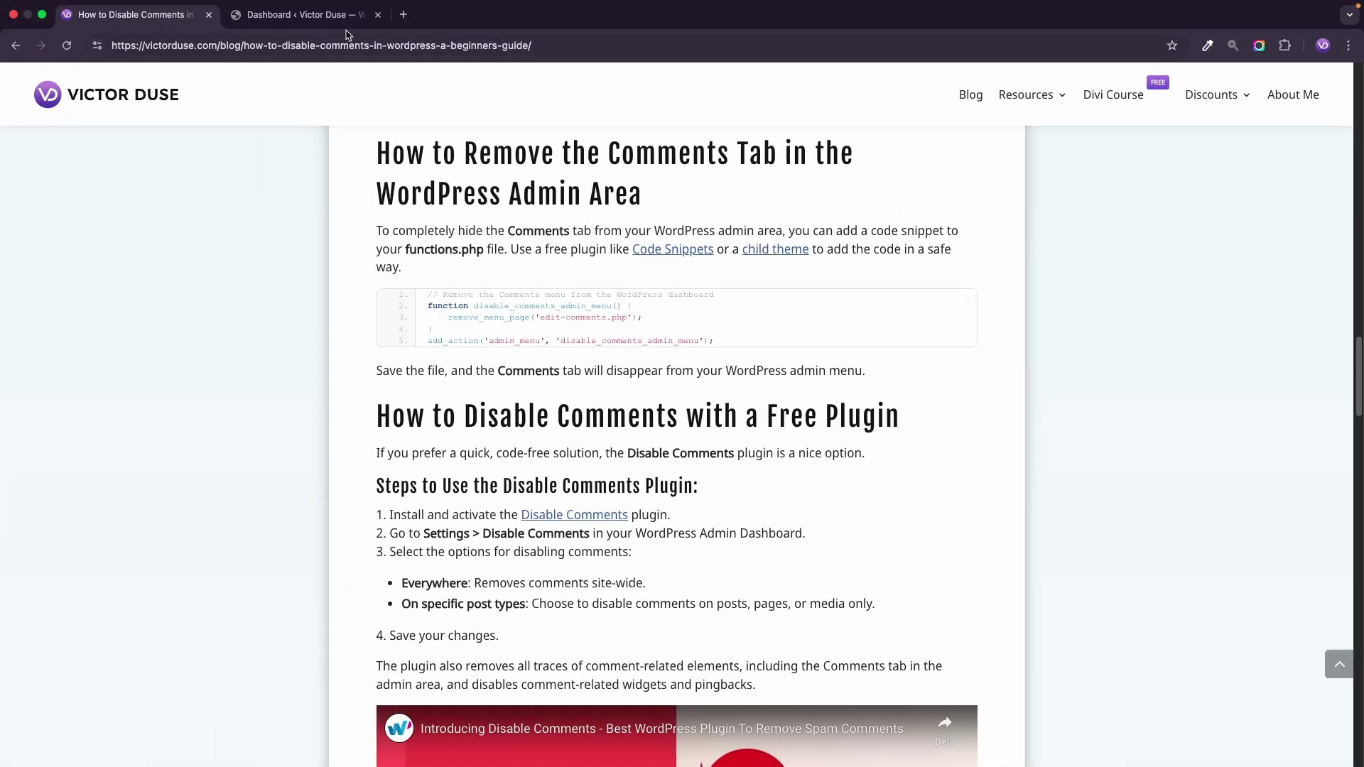
{"action": "left_click", "coordinate": [305, 14]}
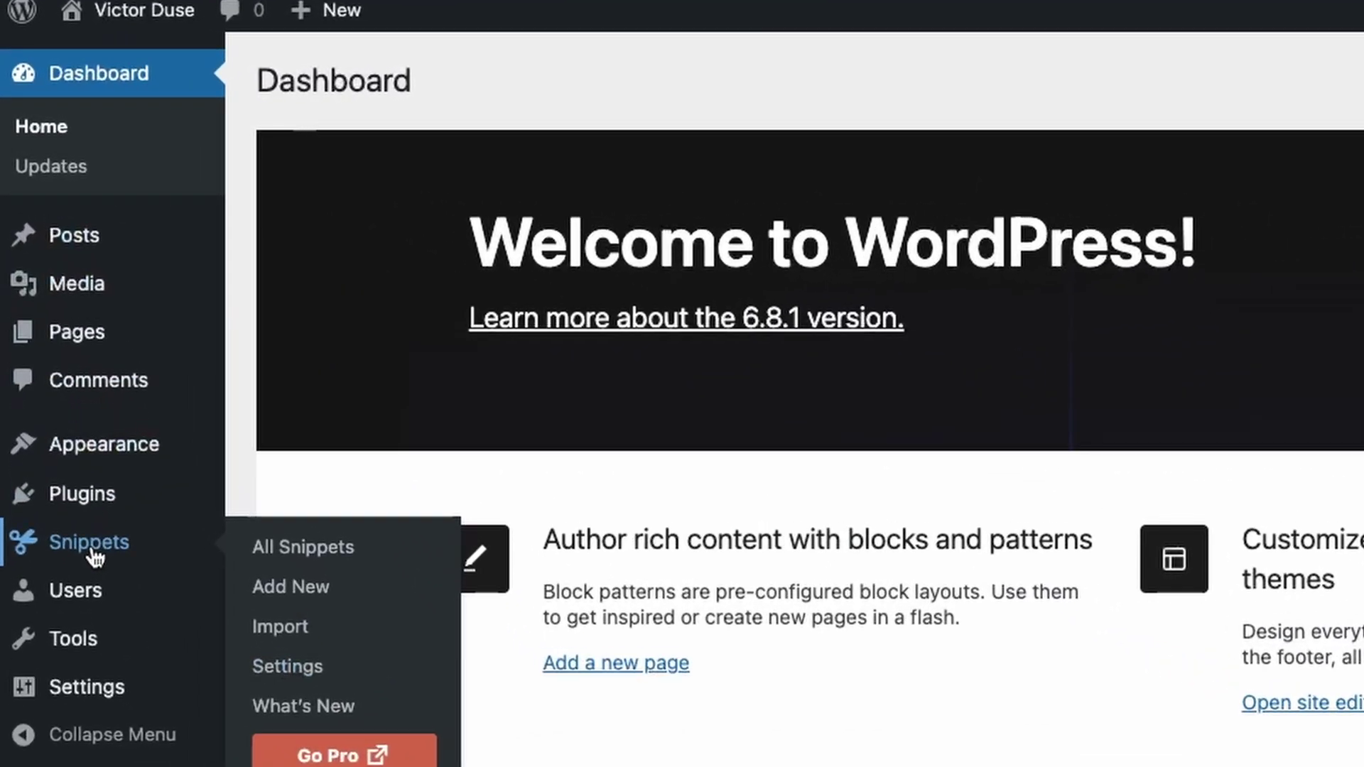
Add a new snippet titled 'Remove comments in WP admin area' containing the copied code.
{"action": "left_click", "coordinate": [46, 341]}
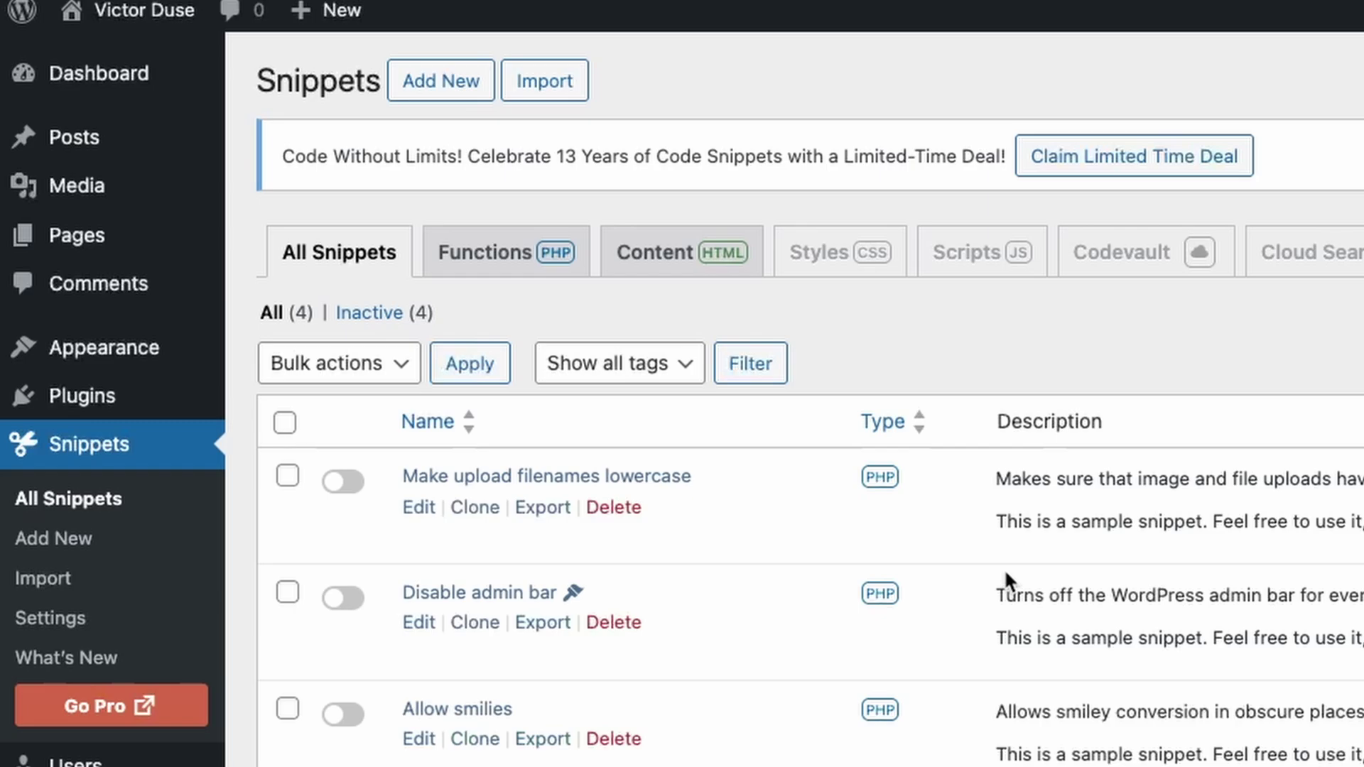
{"action": "left_click", "coordinate": [431, 96]}
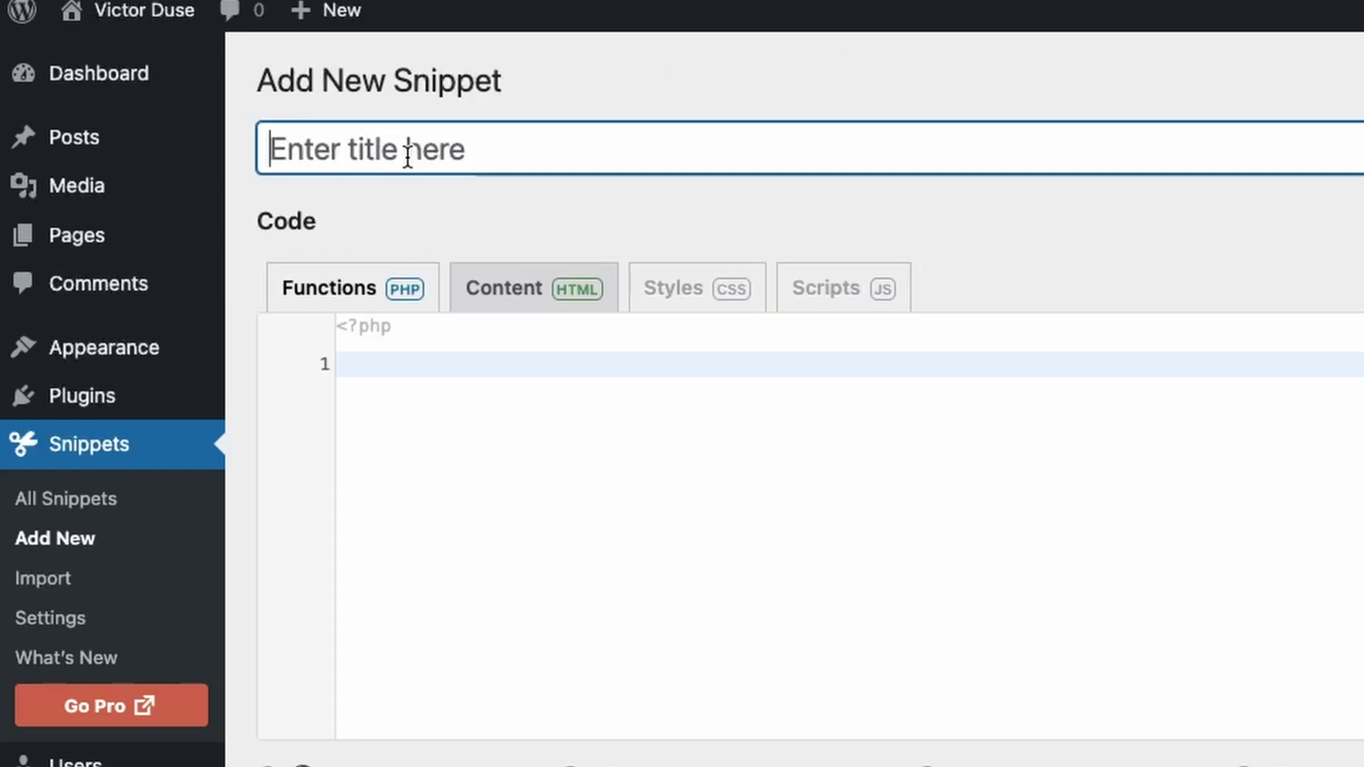
{"action": "type", "text": "Remove comme"}
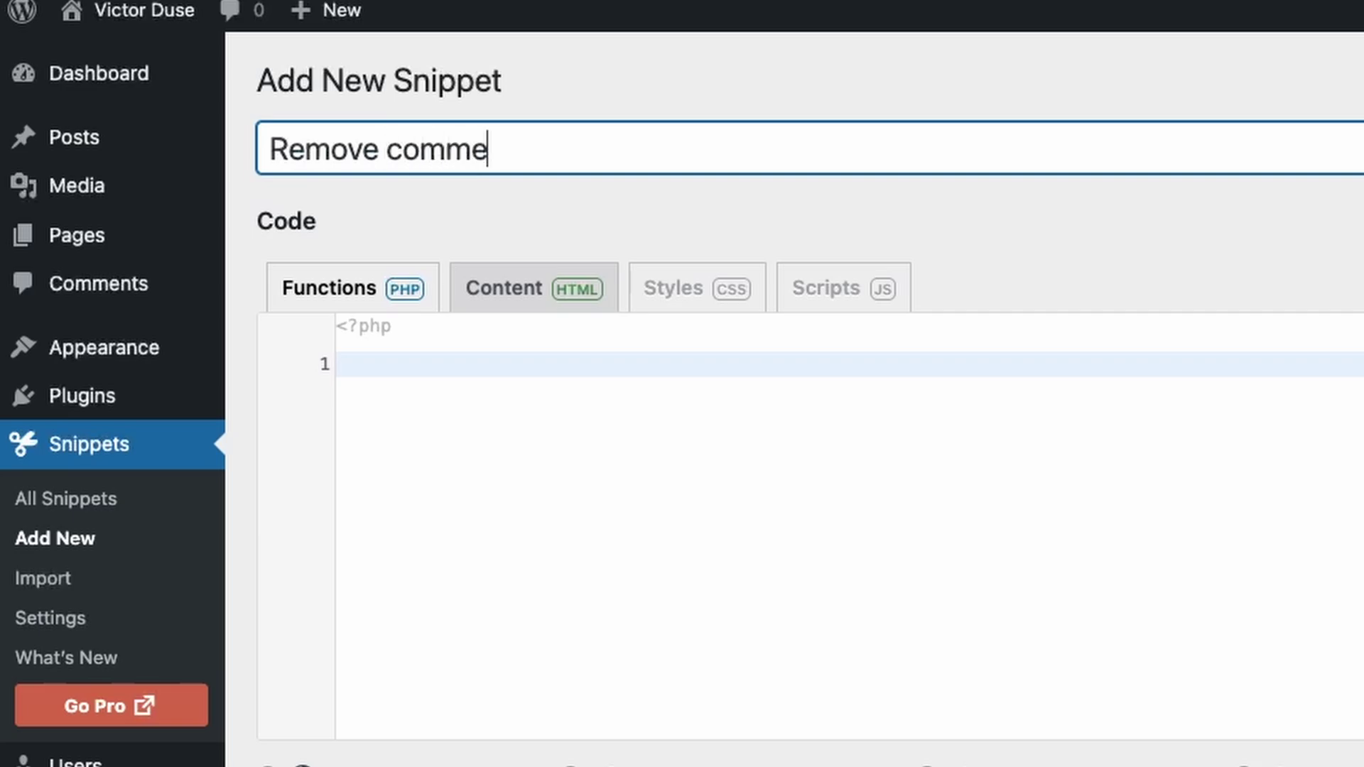
{"action": "type", "text": "nts in WP "}
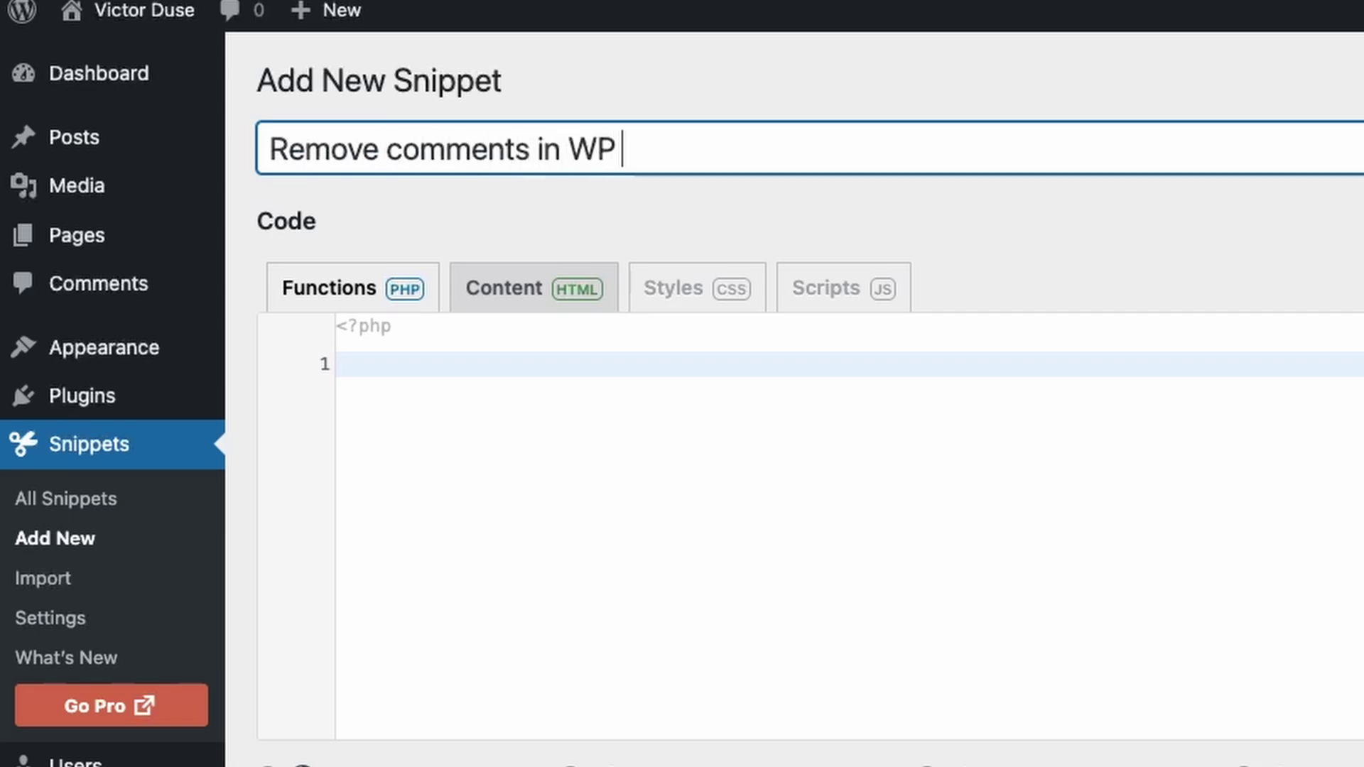
{"action": "type", "text": "admin area"}
{"action": "left_click", "coordinate": [512, 425]}
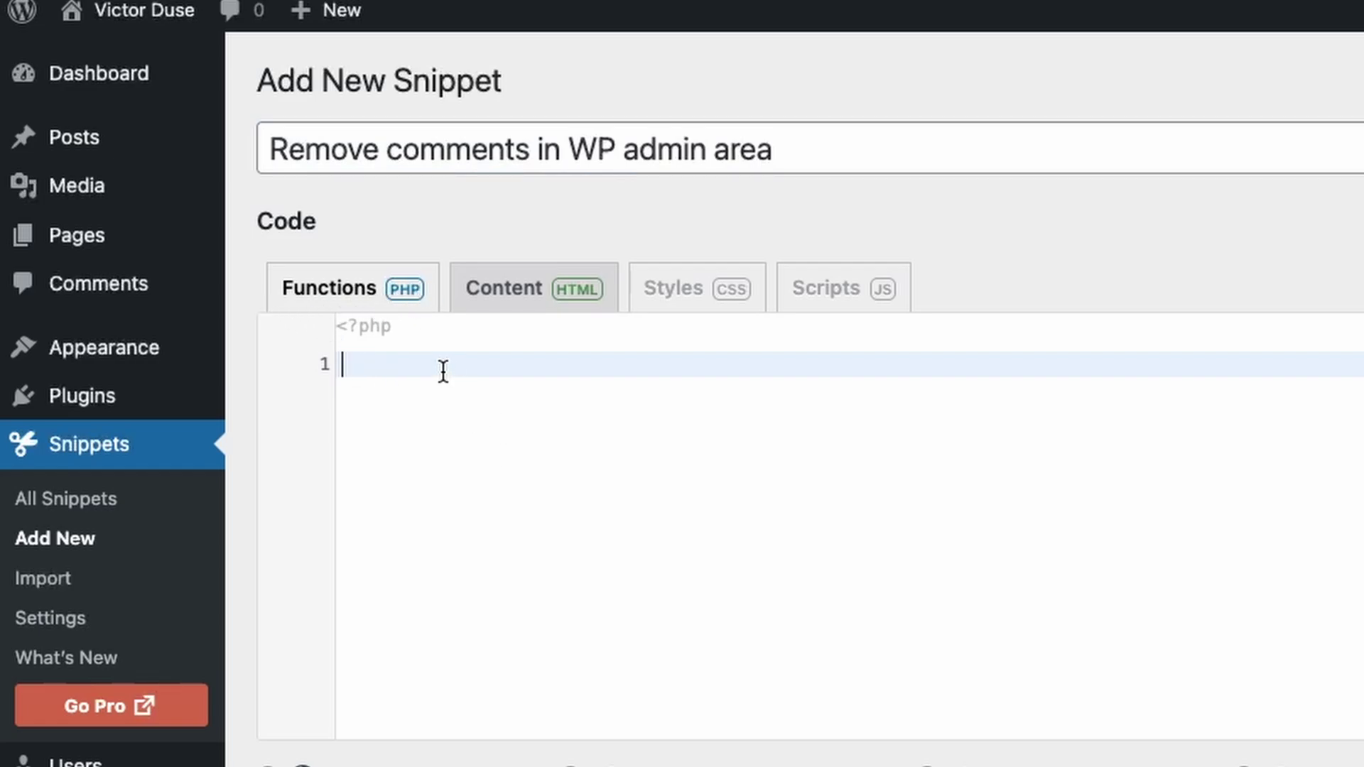
{"action": "key", "text": "ctrl+v"}
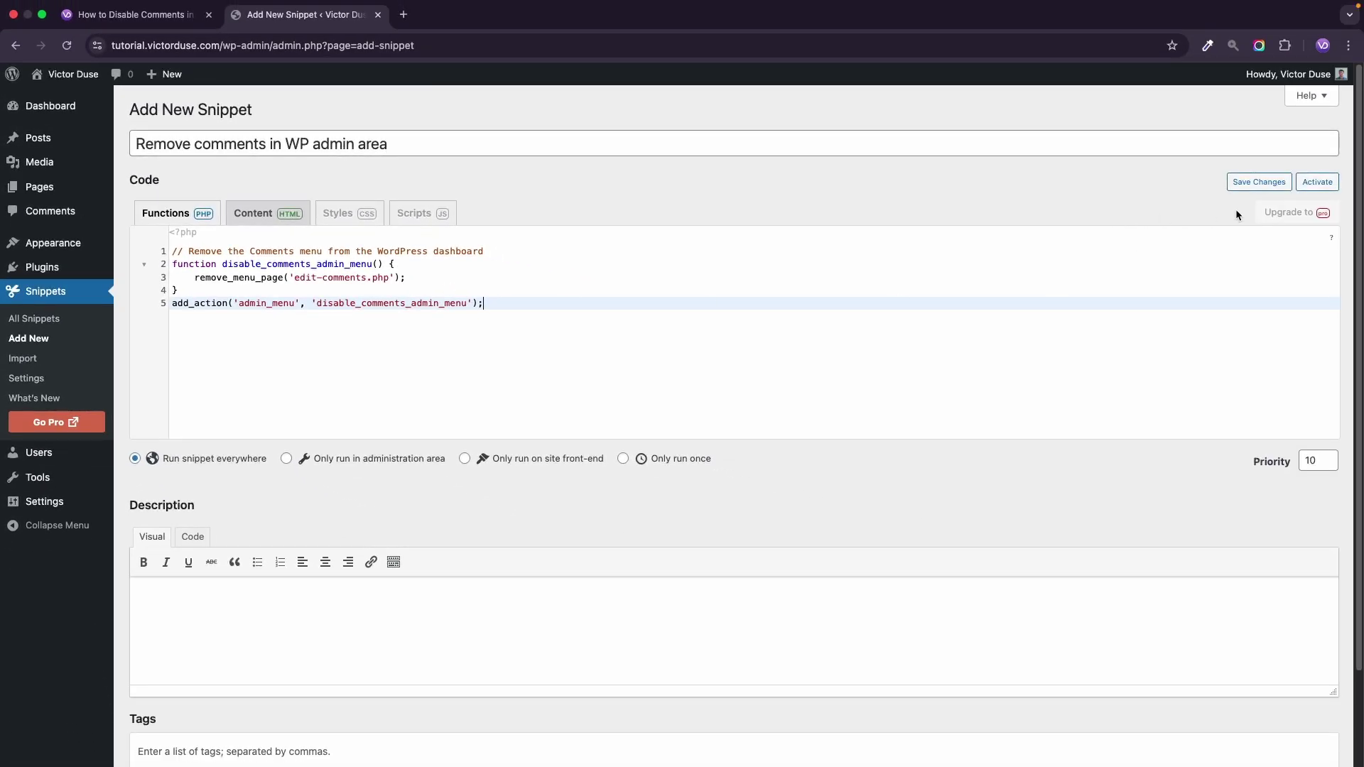
Save and activate the snippet, then confirm Comments is gone from the admin menu.
{"action": "left_click", "coordinate": [1247, 184]}
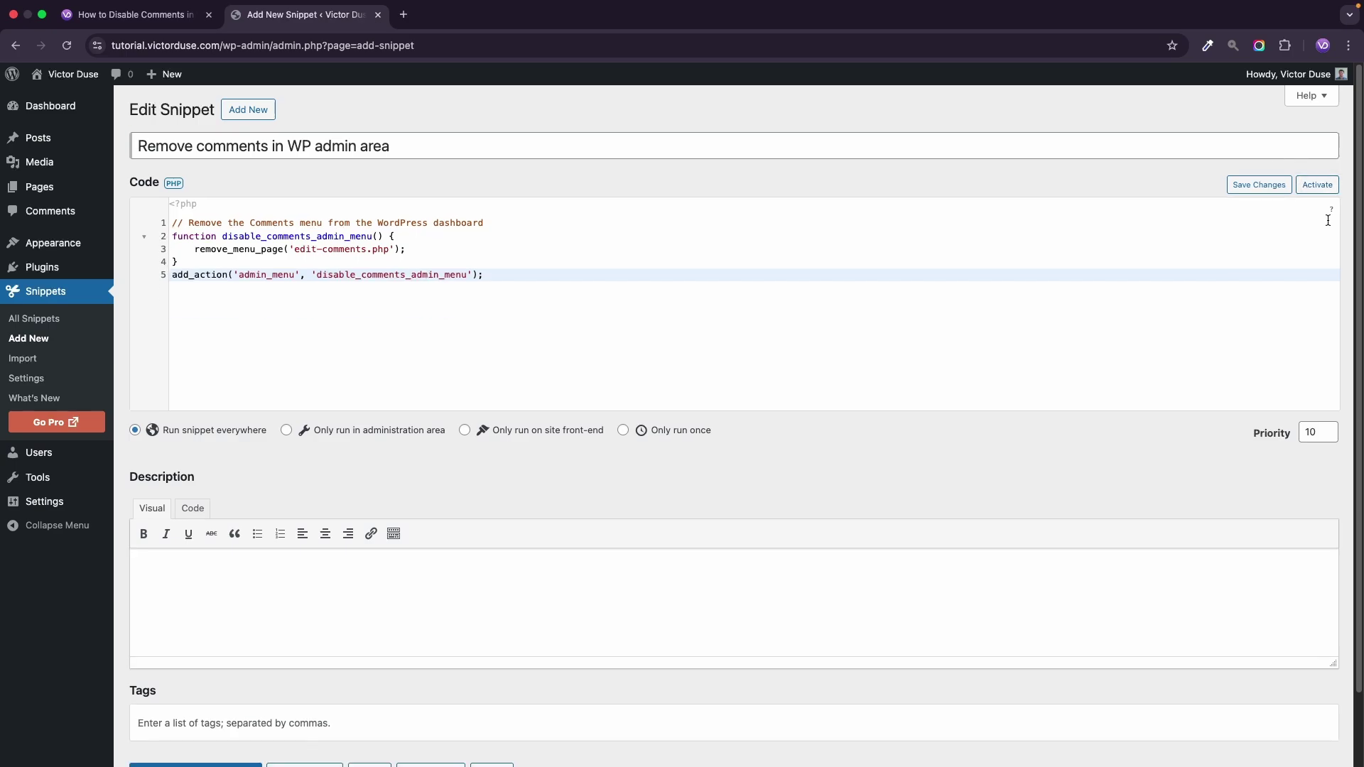
{"action": "left_click", "coordinate": [1317, 185]}
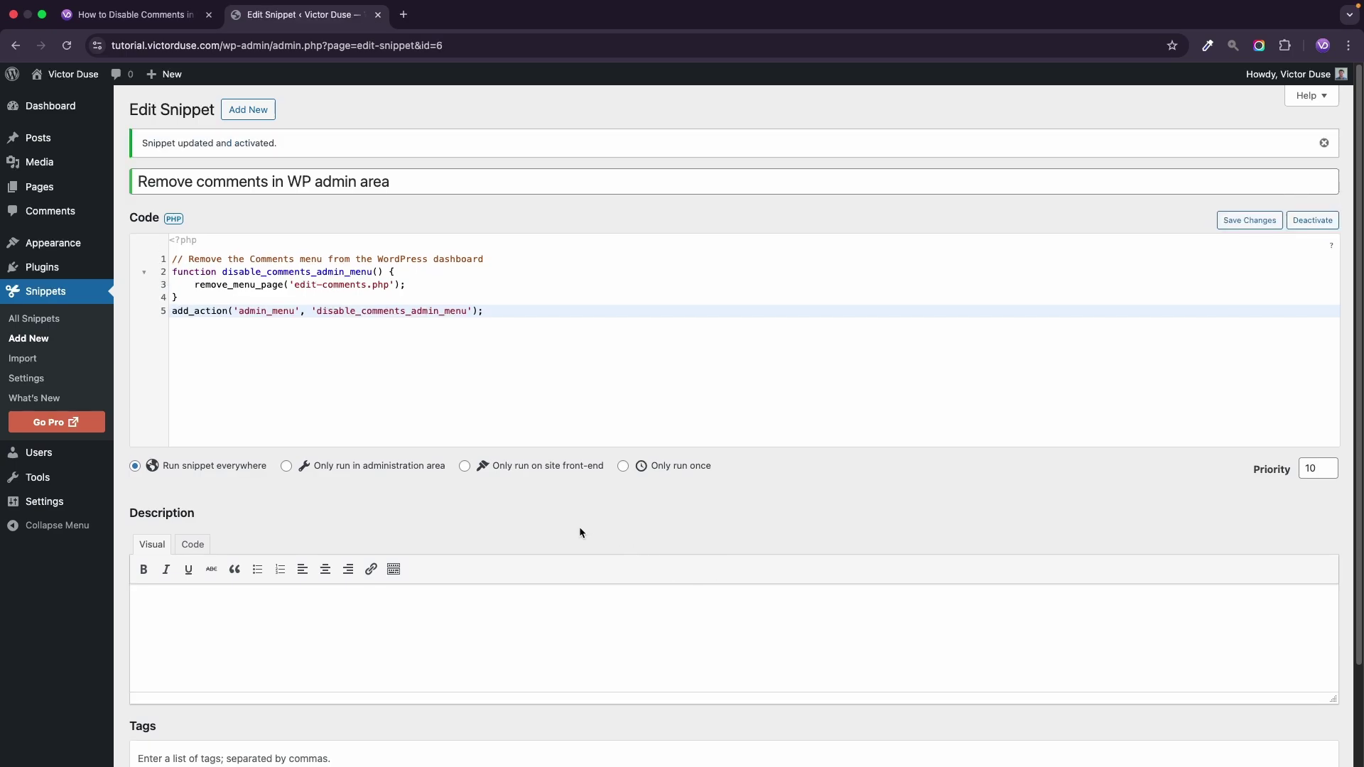
{"action": "left_click", "coordinate": [54, 107]}
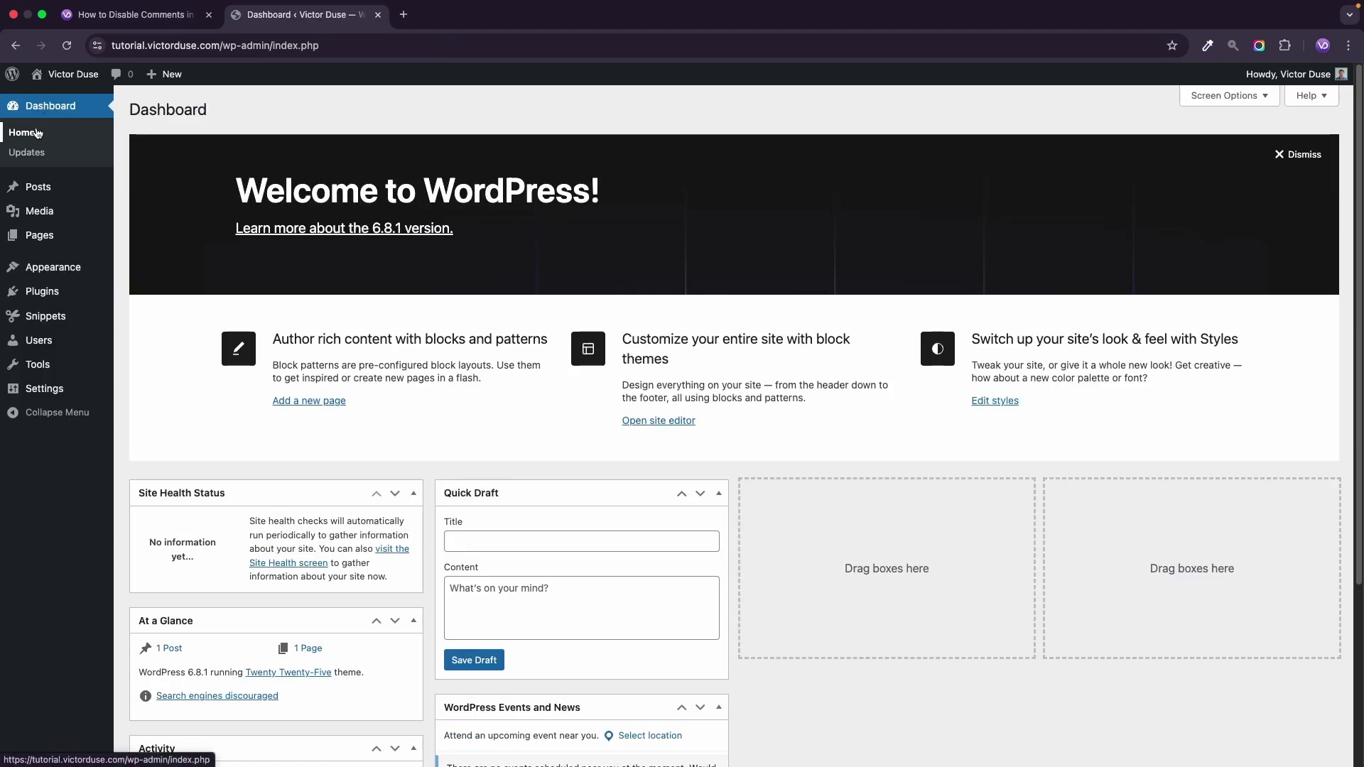
{"action": "mouse_move", "coordinate": [45, 198]}
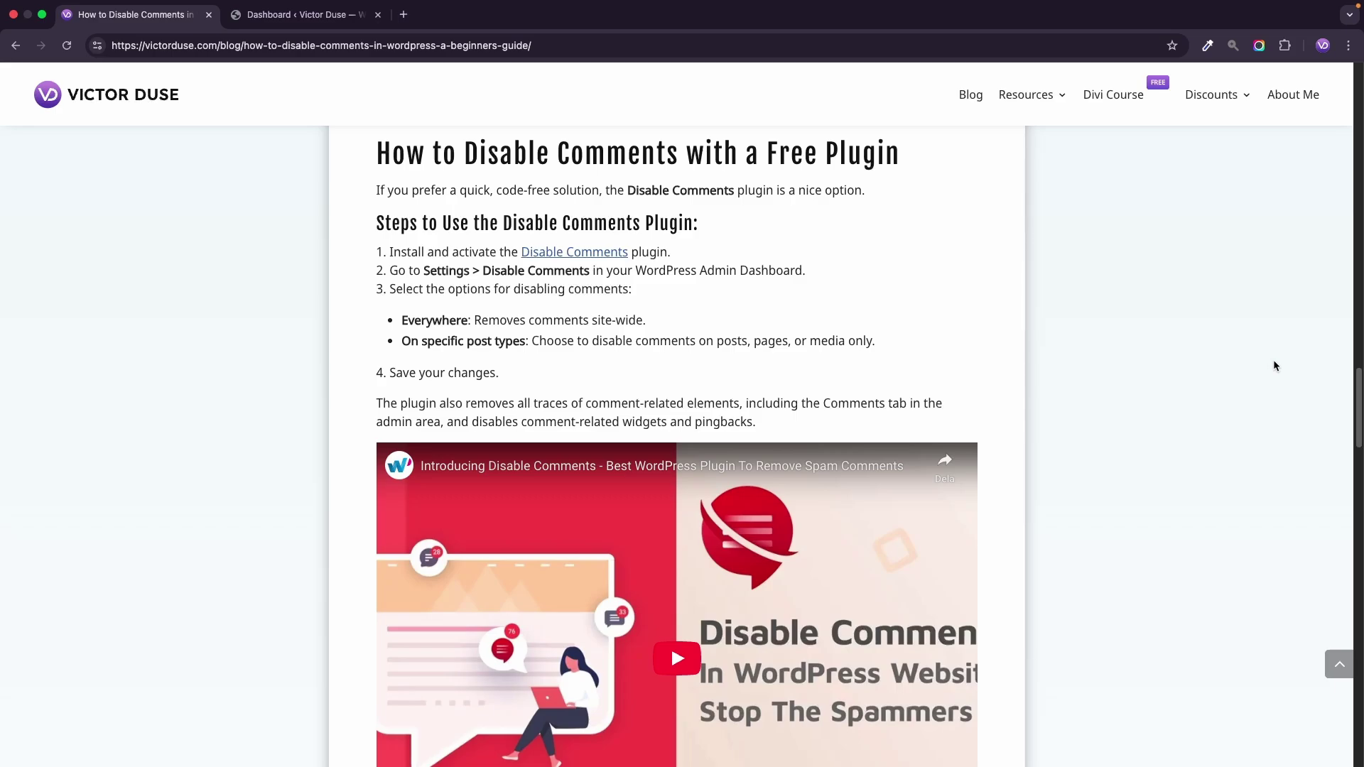
Search the plugin directory for 'remove comments', then return to the blog article.
{"action": "left_click", "coordinate": [269, 18]}
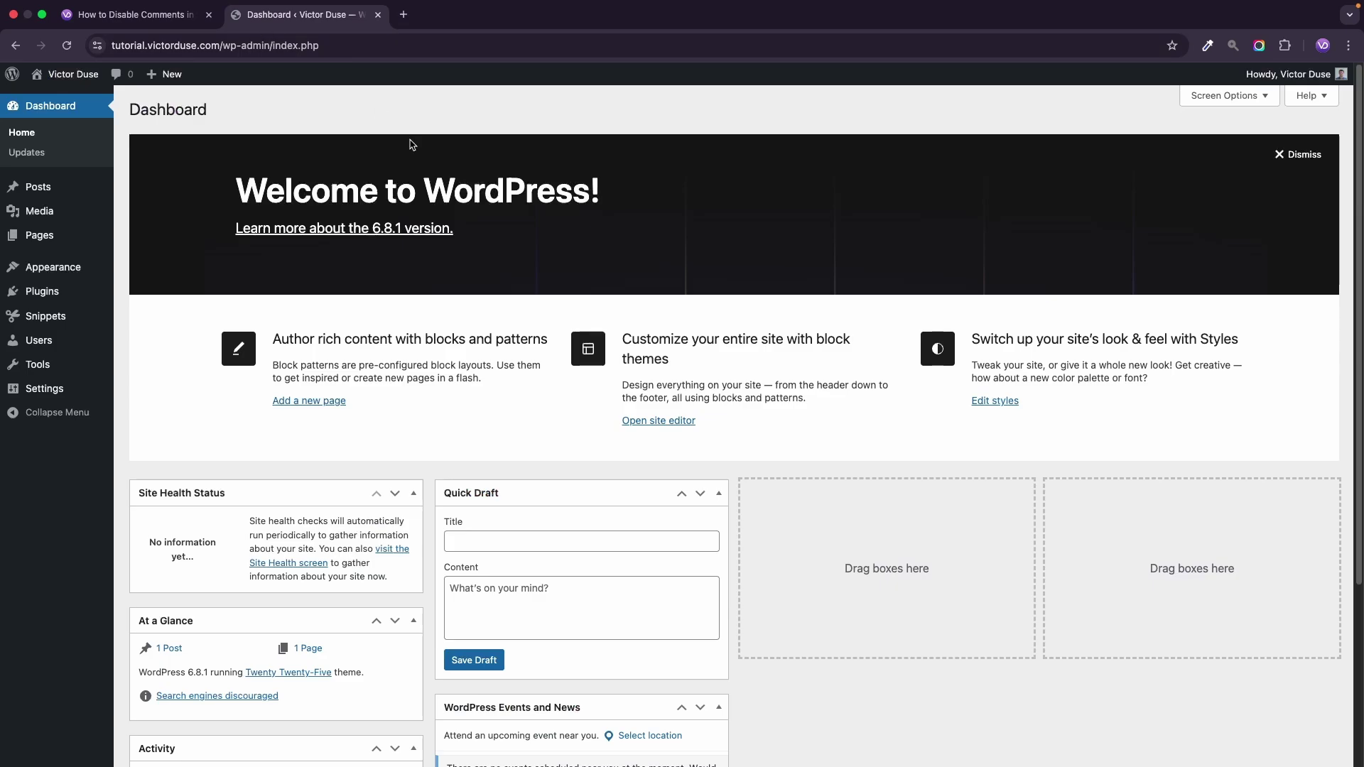
{"action": "left_click", "coordinate": [42, 292]}
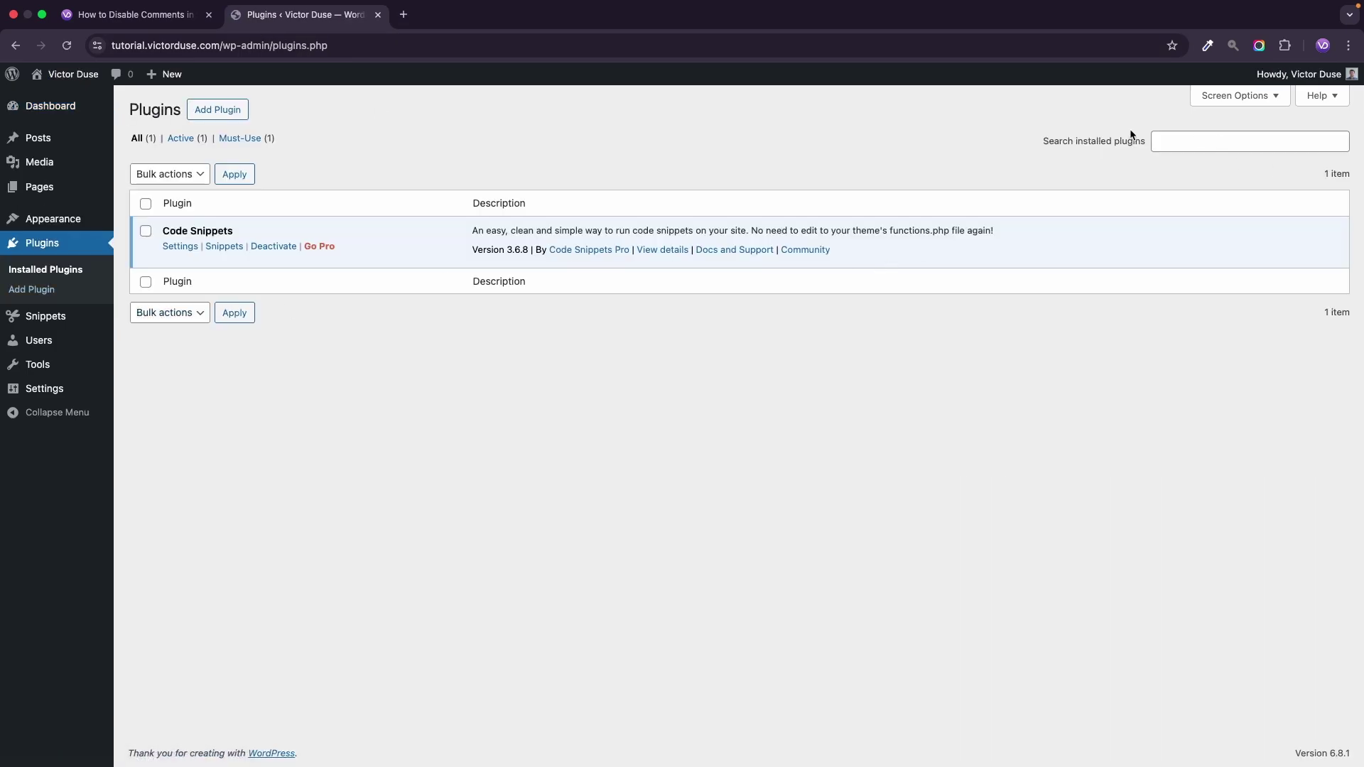
{"action": "left_click", "coordinate": [204, 116]}
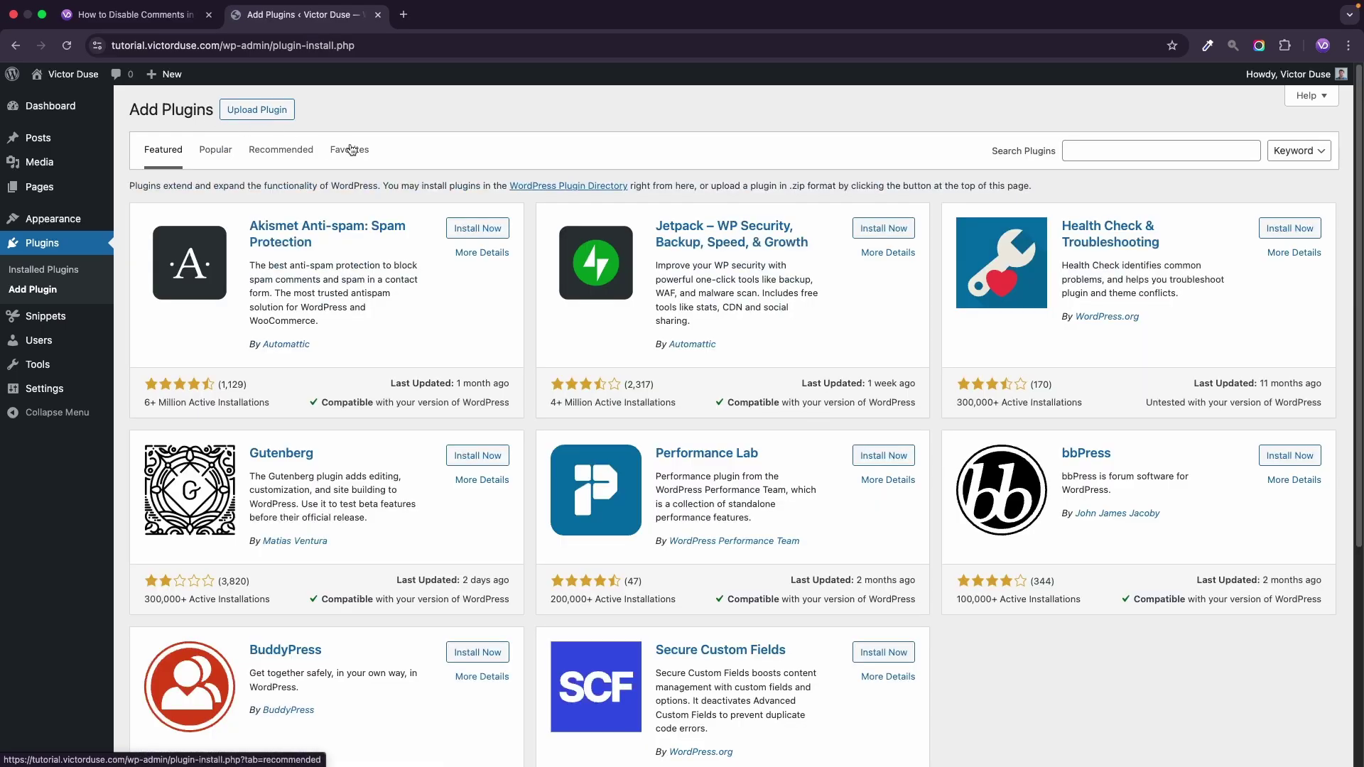
{"action": "left_click", "coordinate": [1097, 152]}
{"action": "type", "text": "remove comments"}
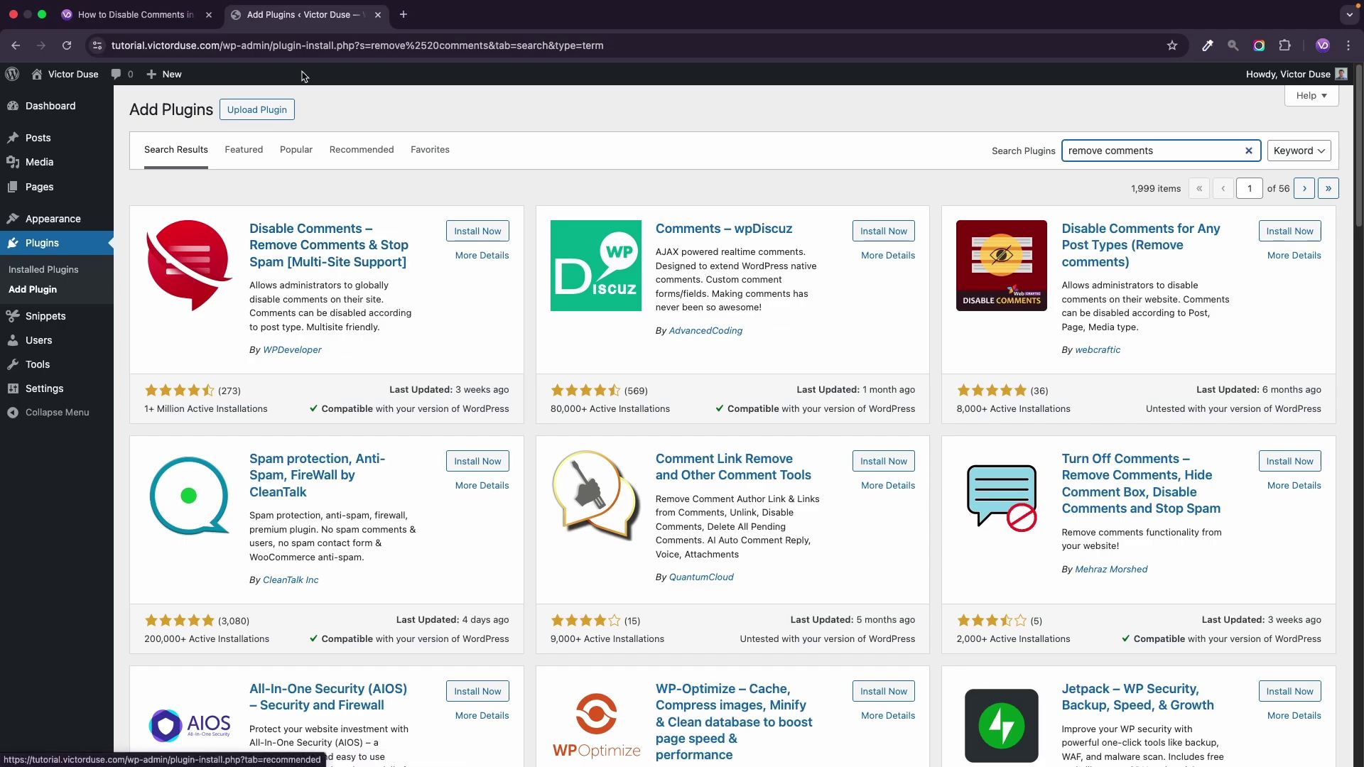
{"action": "key", "text": "ctrl+shift+Tab"}
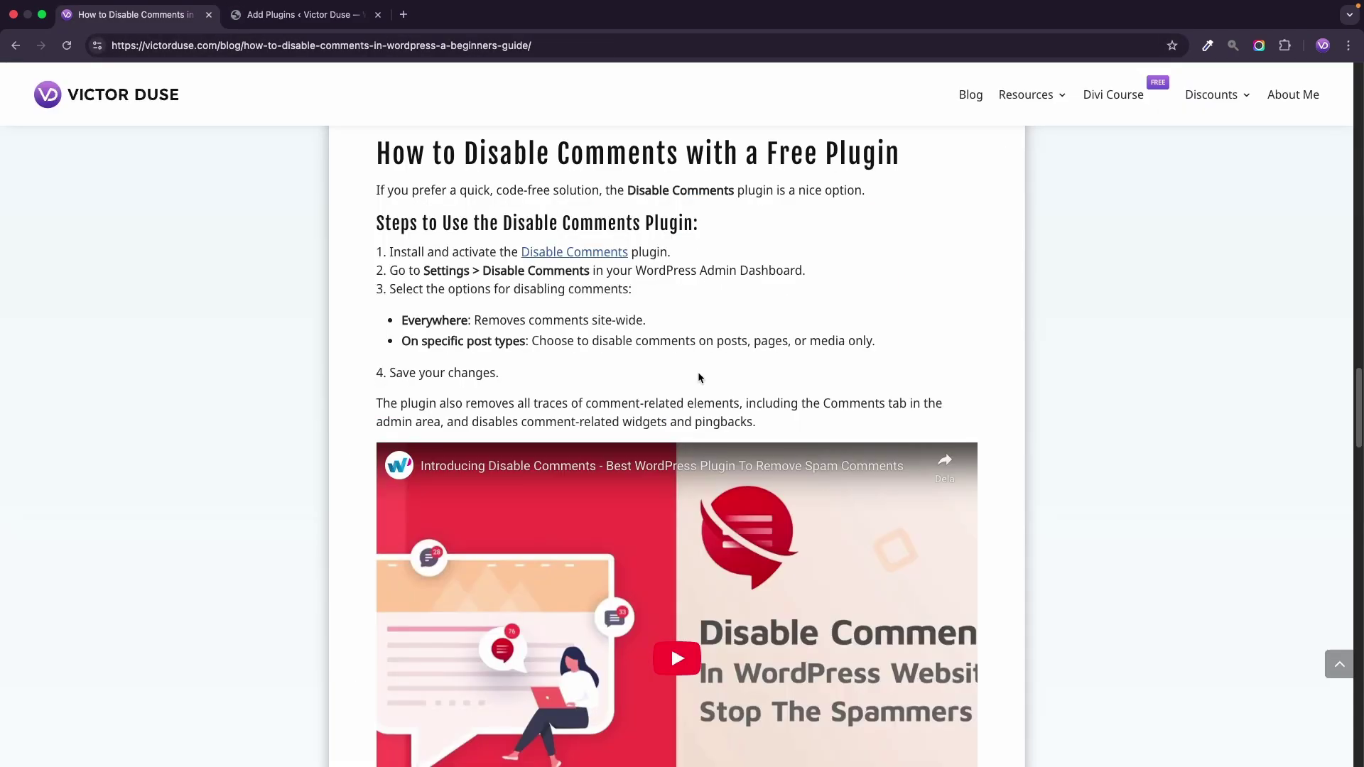